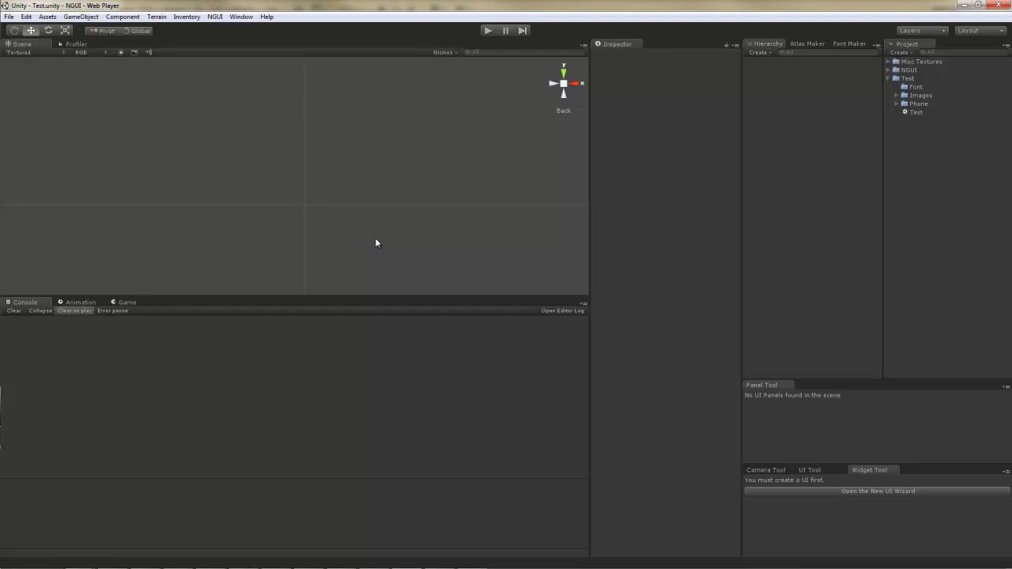
# - From the Game view, use the NGUI UI wizard to create a 2D UI with Root, Camera, Anchor and Panel
pyautogui.click(125, 302)
pyautogui.click(835, 490)
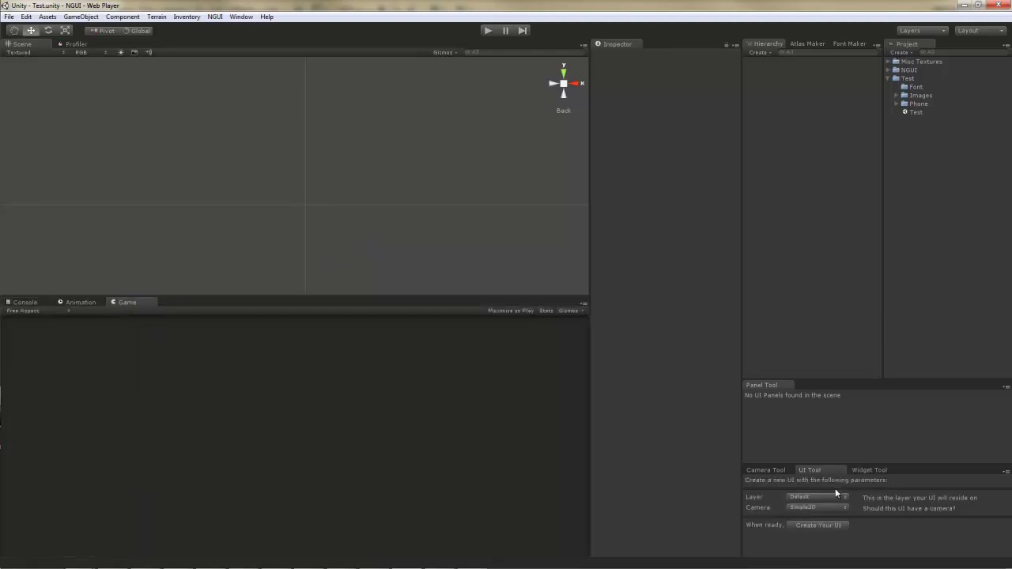
pyautogui.click(816, 525)
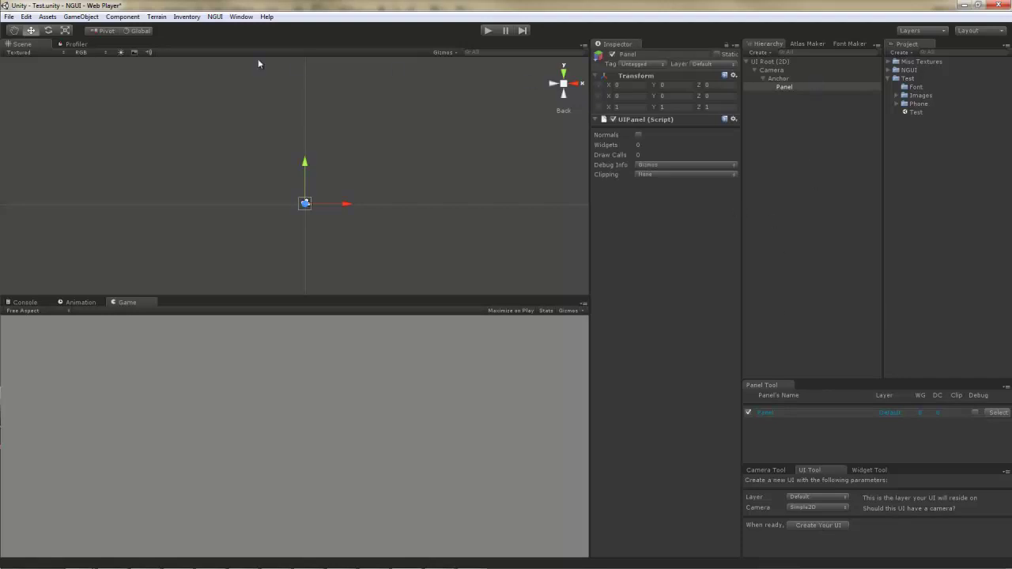
# - Build a New Atlas in Atlas Maker from the Phone - Full and Phone - Reflection textures
pyautogui.click(225, 17)
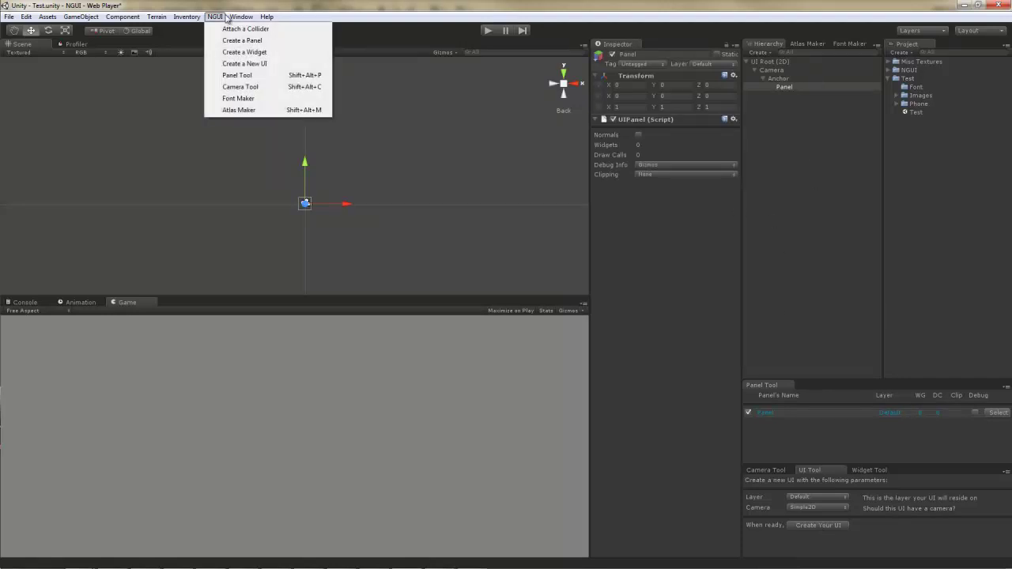
pyautogui.click(239, 110)
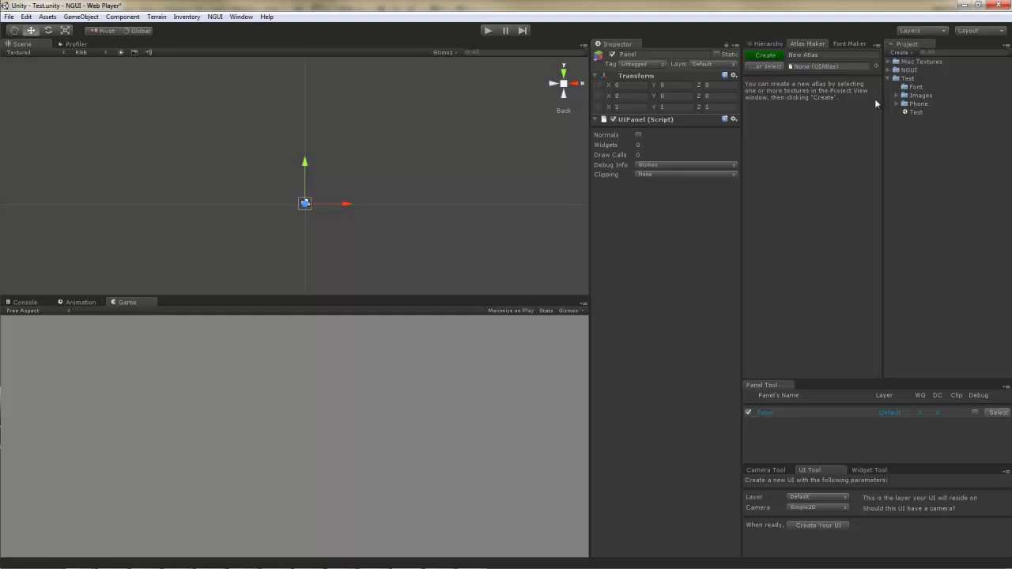
pyautogui.click(897, 103)
pyautogui.click(922, 113)
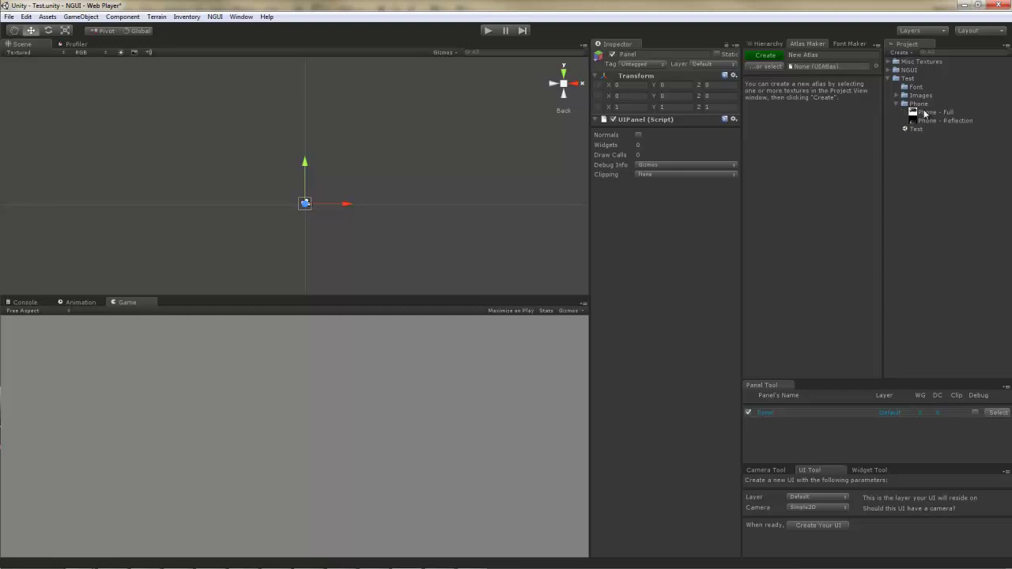
pyautogui.keyDown('shift'); pyautogui.click(929, 121); pyautogui.keyUp('shift')
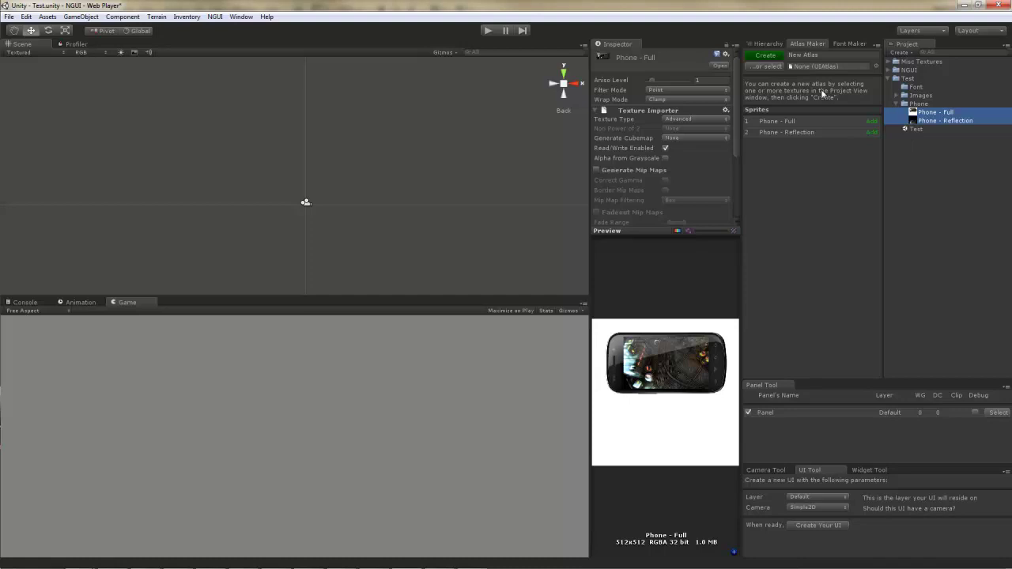
pyautogui.click(774, 62)
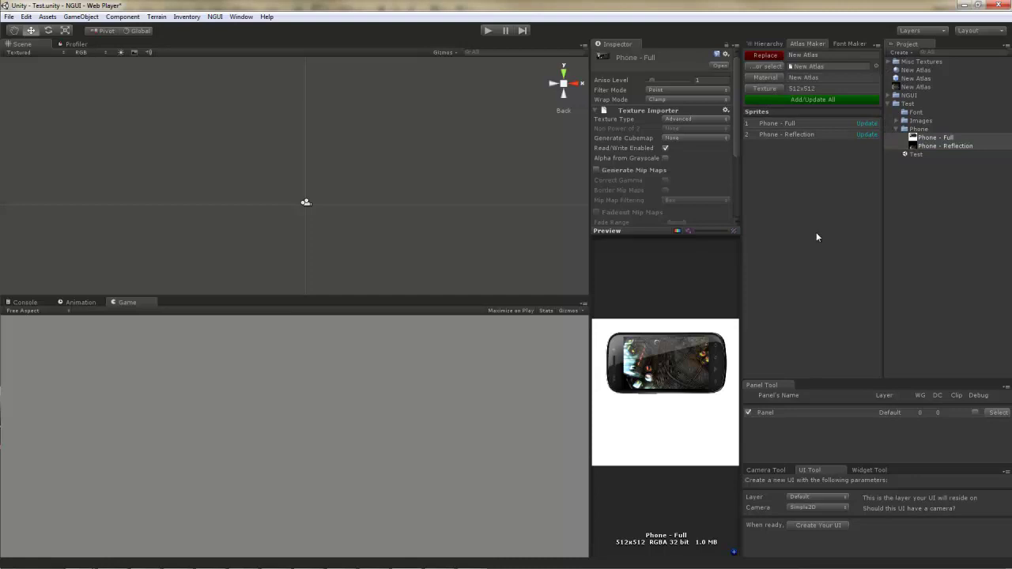
# - Inspect both phone textures and the packed New Atlas, then bring up Phone - Full's context menu
pyautogui.click(938, 140)
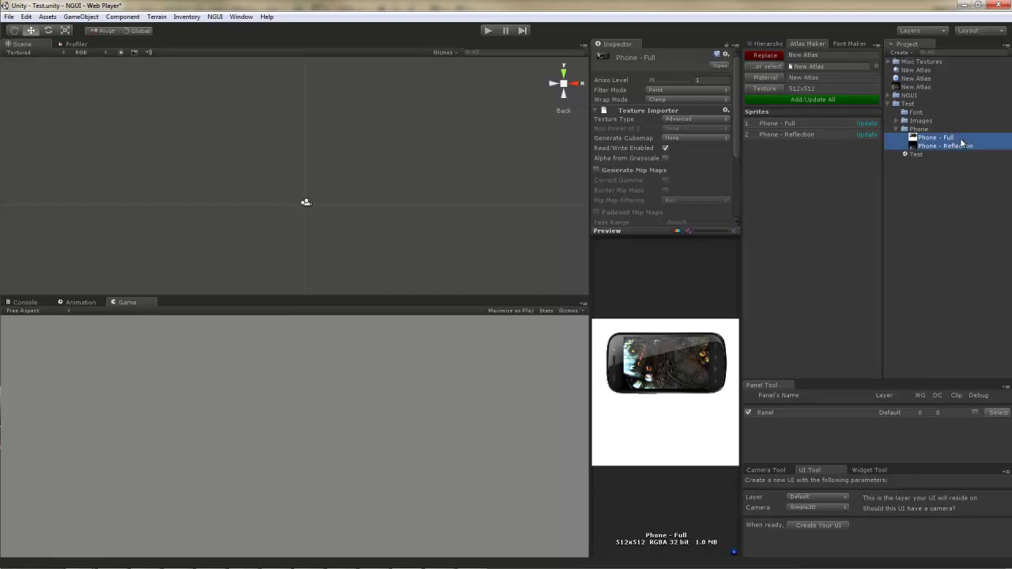
pyautogui.press('Down')
pyautogui.press('Down')
pyautogui.press('Up')
pyautogui.press('Up')
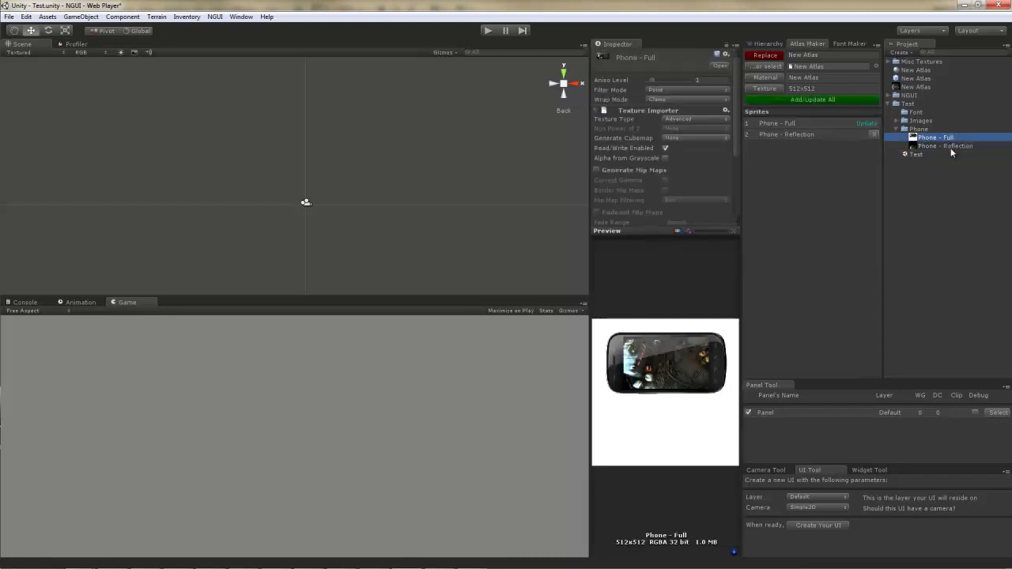
pyautogui.press('Down')
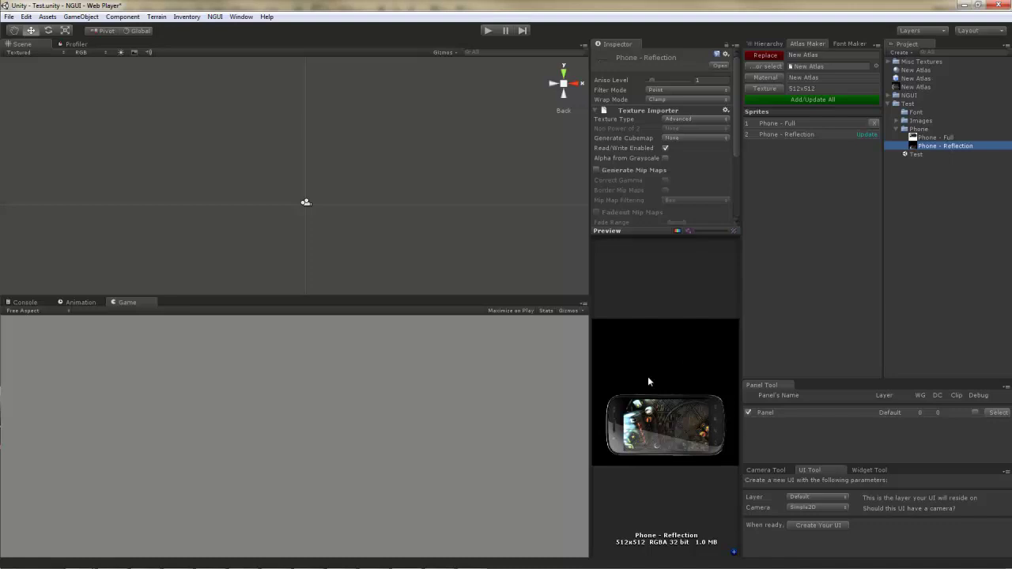
pyautogui.click(941, 138)
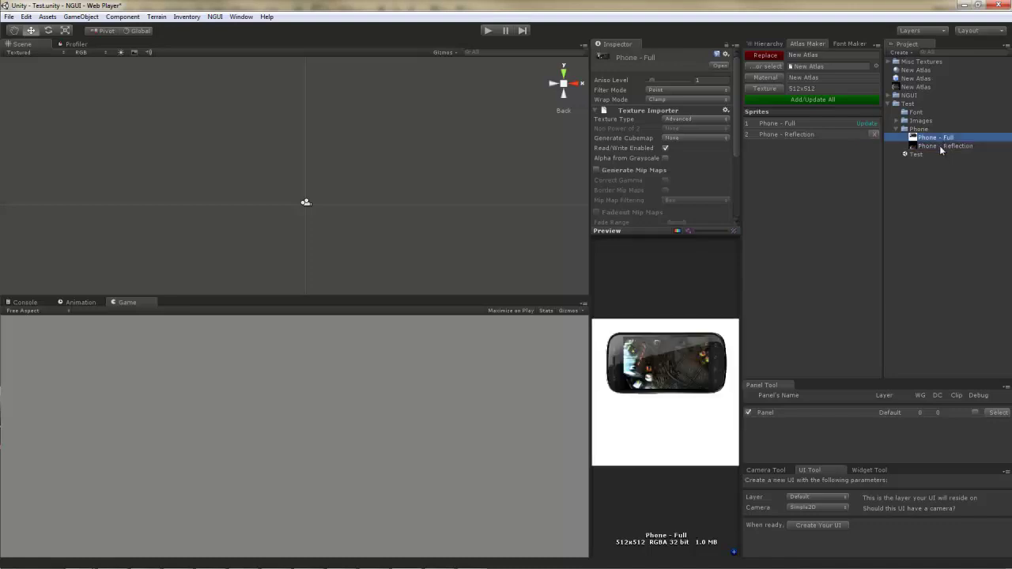
pyautogui.click(941, 147)
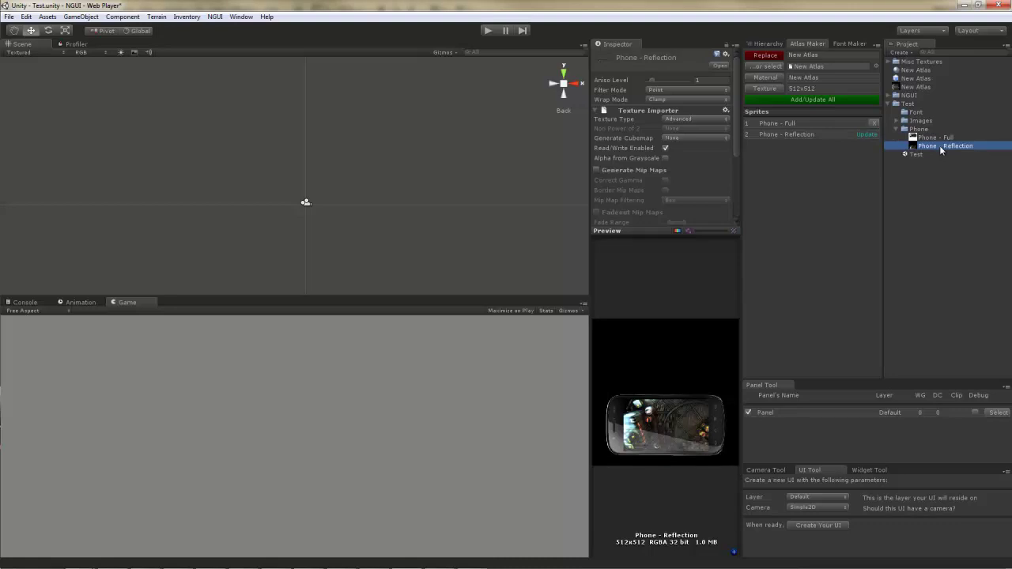
pyautogui.click(771, 89)
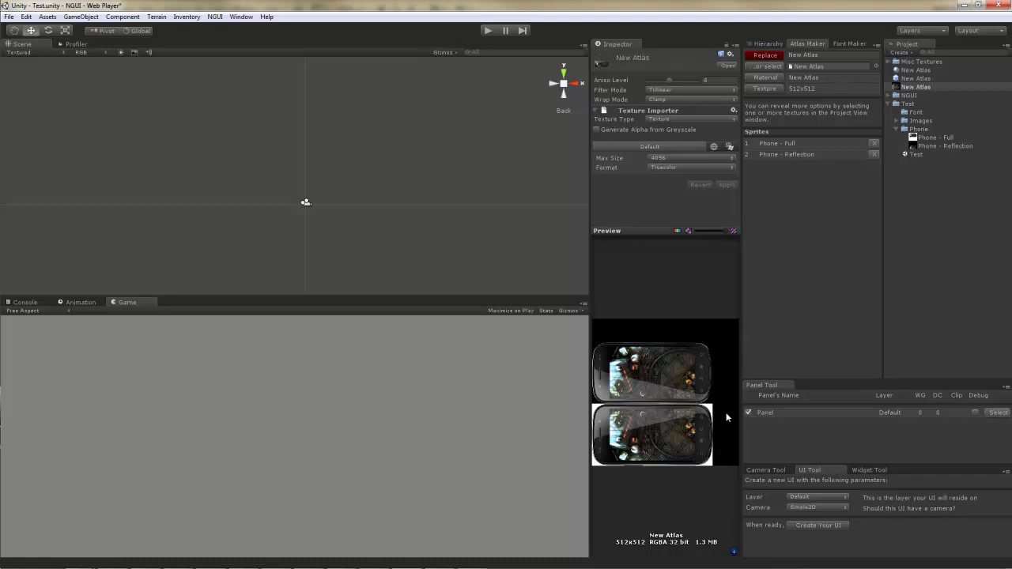
pyautogui.click(936, 138)
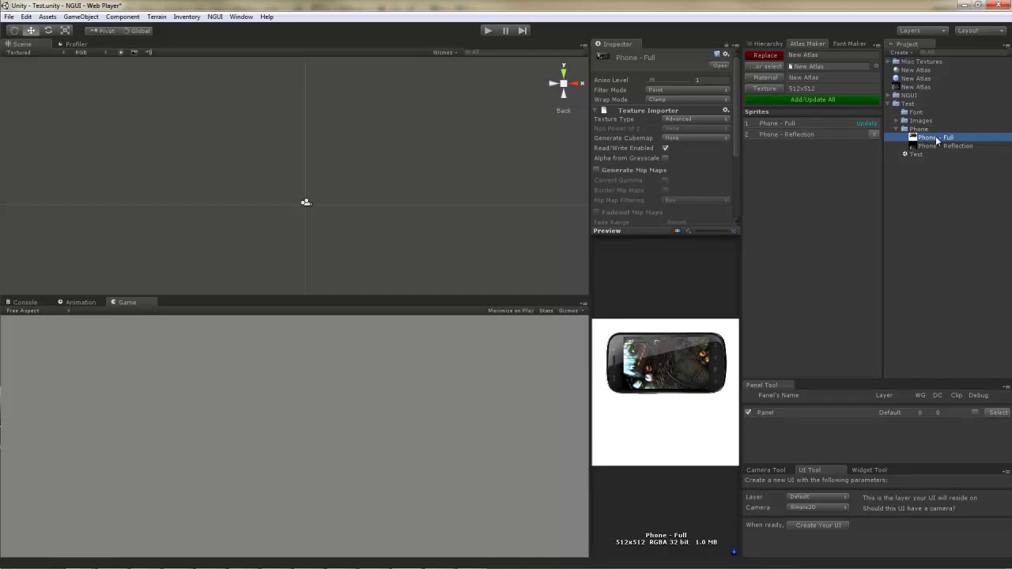
pyautogui.rightClick(936, 140)
# - Show Phone - Full's folder in Explorer, then close that Phone folder window
pyautogui.click(929, 157)
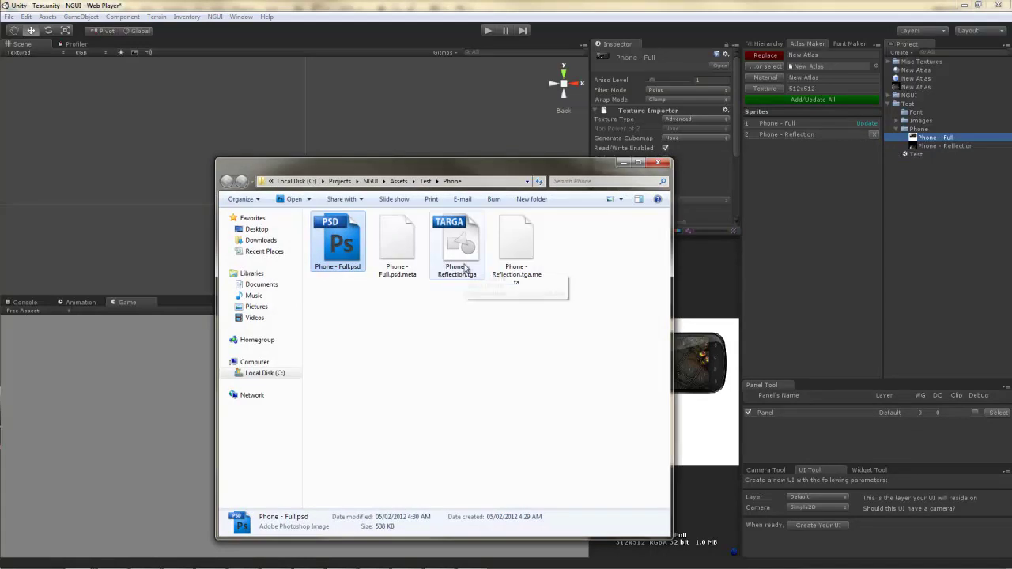
pyautogui.click(656, 163)
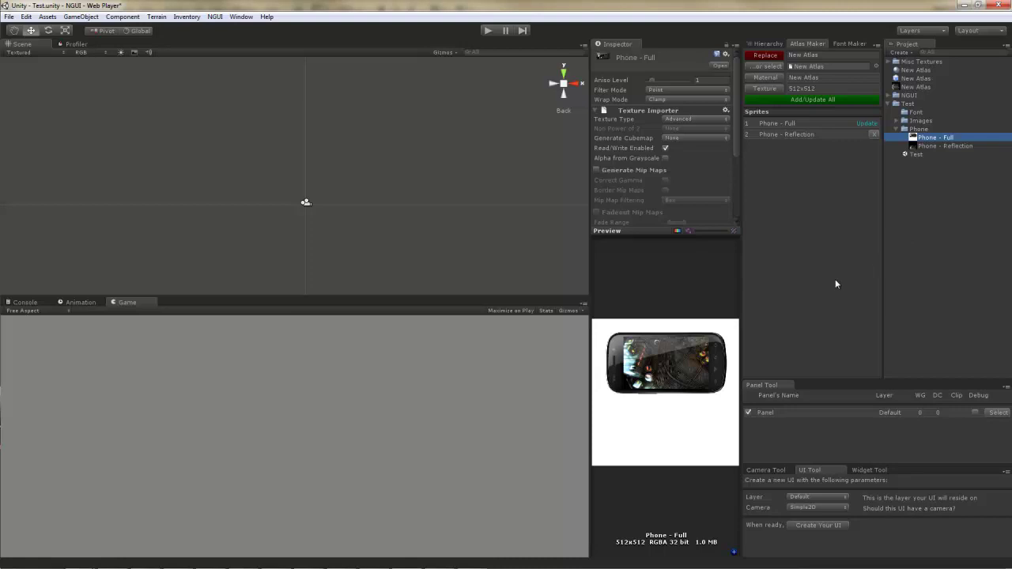
# - Set the Widget Tool atlas to New Atlas and add the Phone - Full sprite to the panel
pyautogui.click(868, 472)
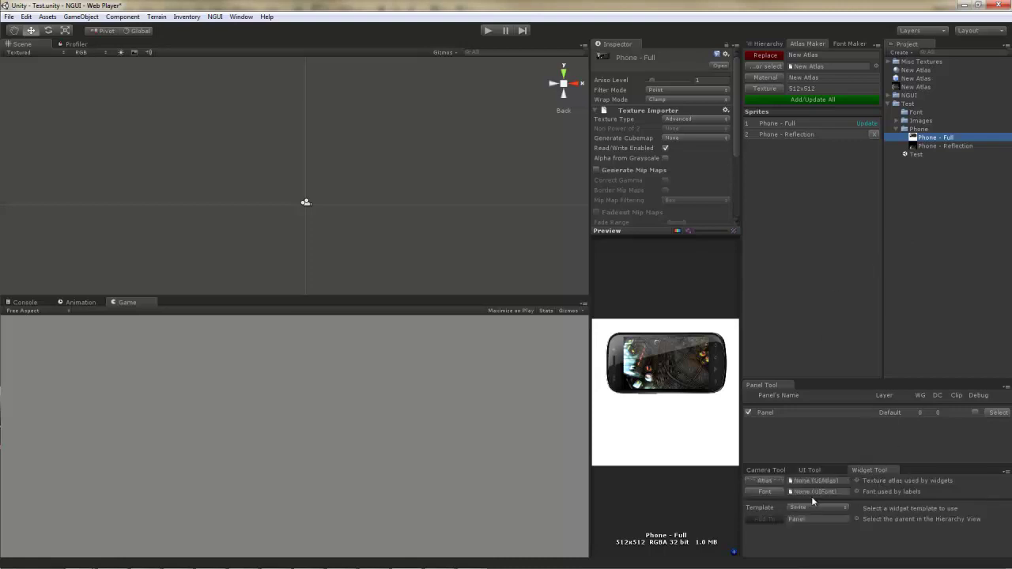
pyautogui.click(774, 482)
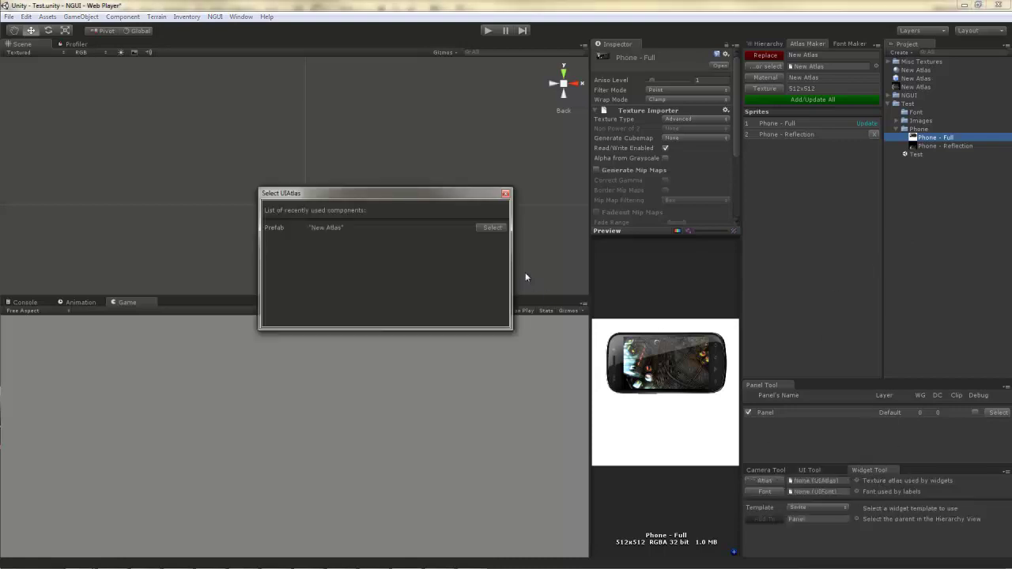
pyautogui.click(492, 228)
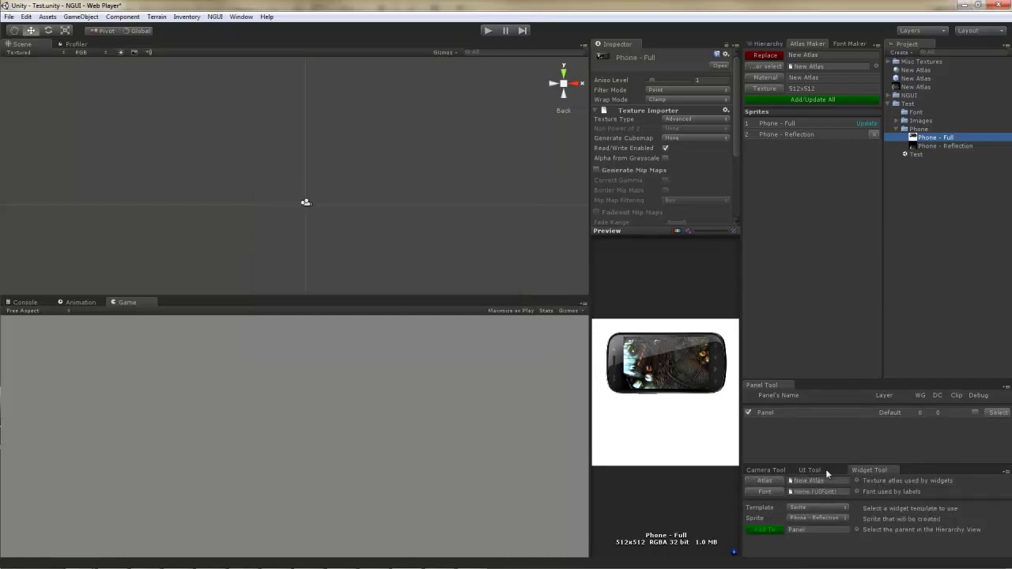
pyautogui.click(817, 518)
pyautogui.click(810, 524)
pyautogui.click(763, 529)
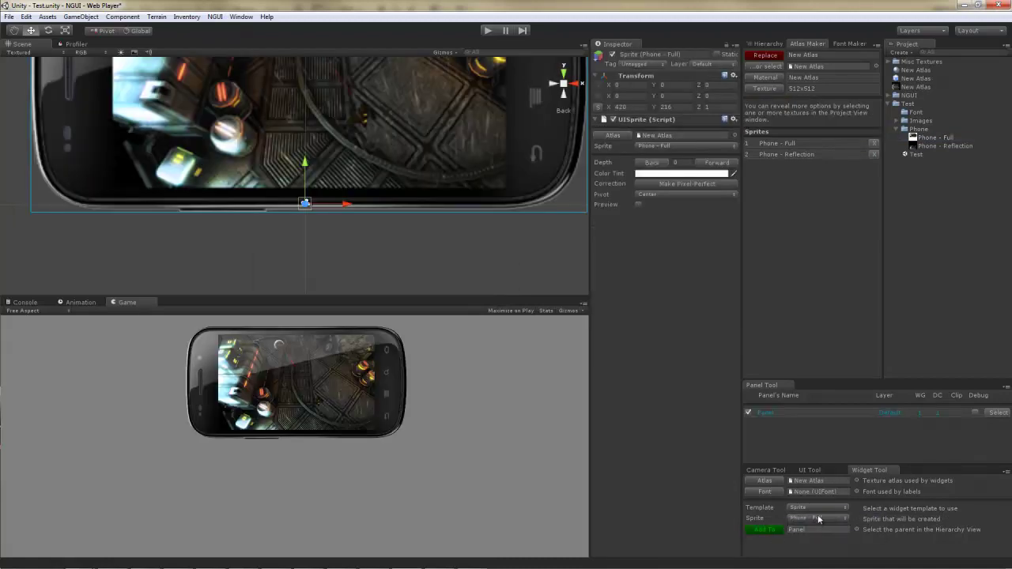
# - Add the Phone - Reflection sprite to the panel beneath the phone
pyautogui.click(818, 519)
pyautogui.click(808, 532)
pyautogui.click(765, 529)
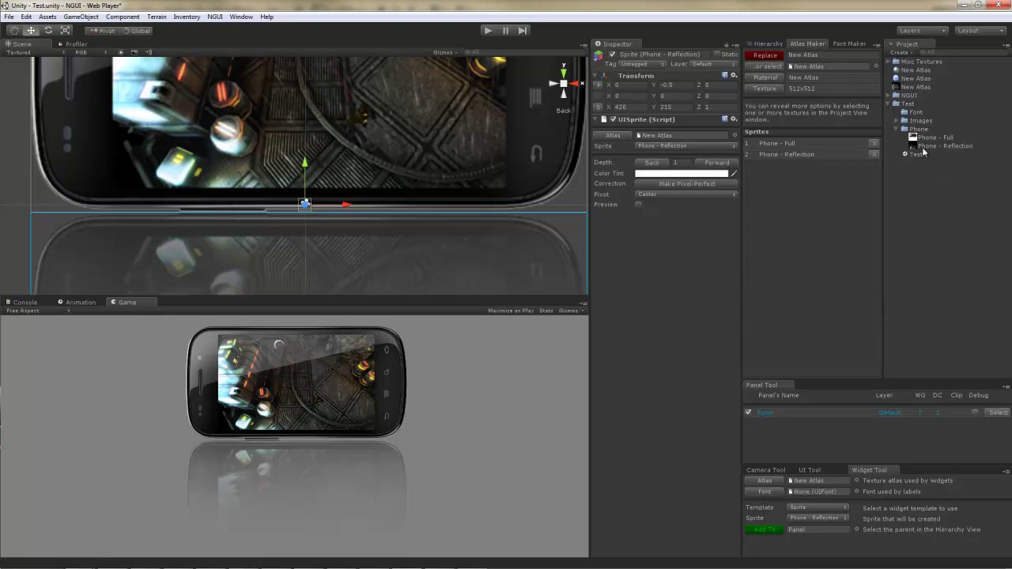
# - Add the Box, Button - Down, Button - Normal, Button - Over and Red X images to New Atlas
pyautogui.click(896, 121)
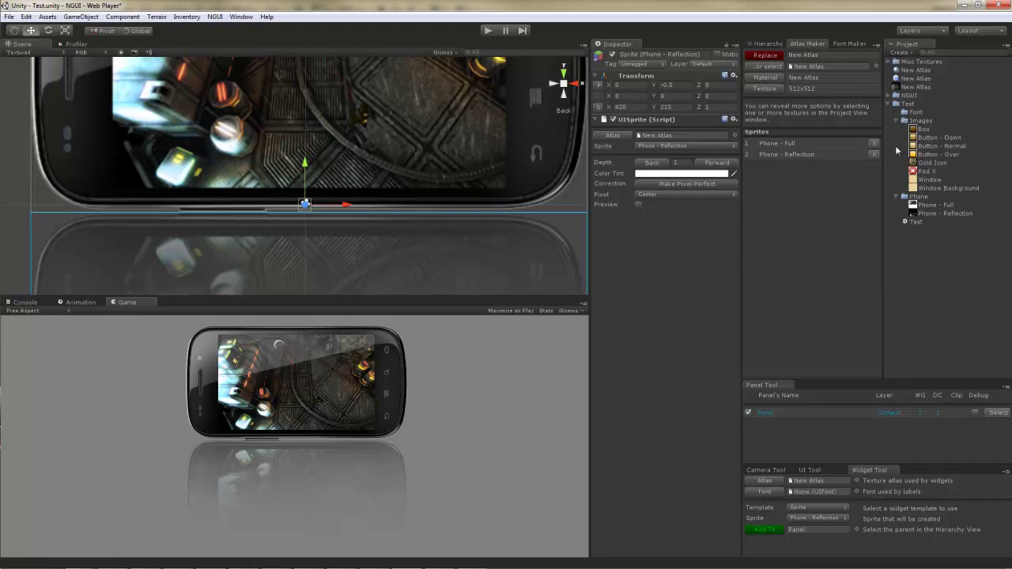
pyautogui.click(922, 129)
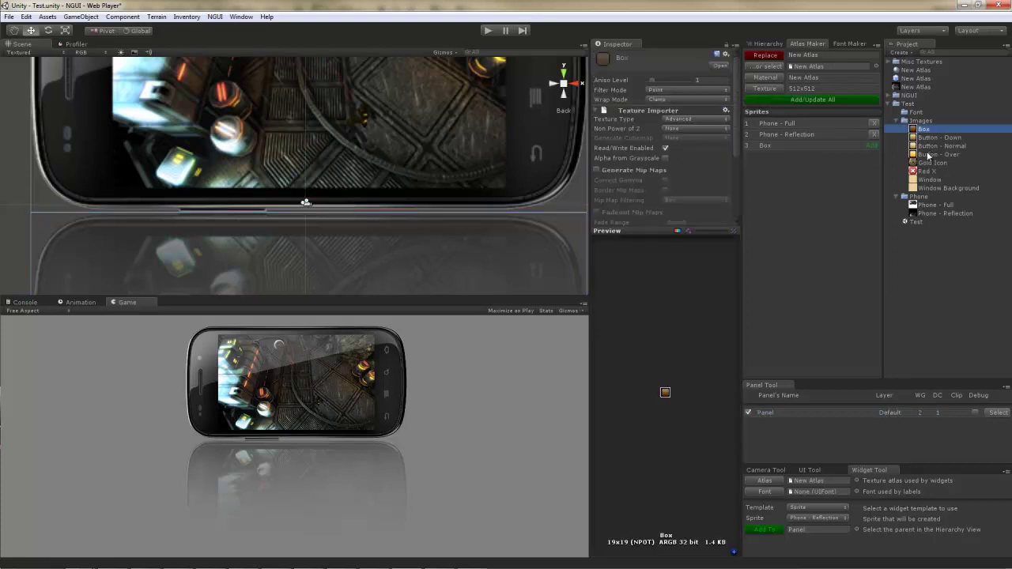
pyautogui.keyDown('shift'); pyautogui.click(927, 155); pyautogui.keyUp('shift')
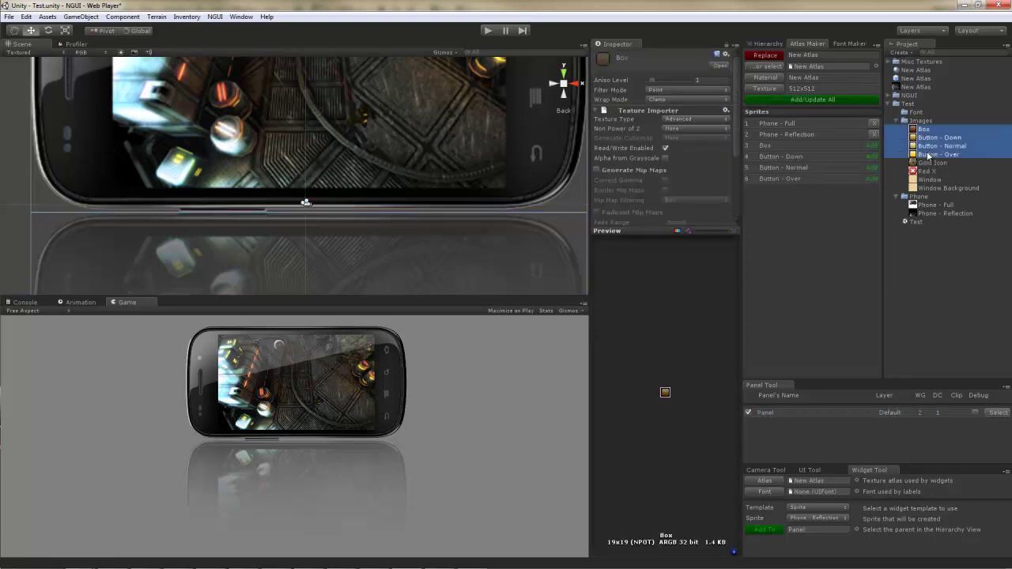
pyautogui.click(808, 99)
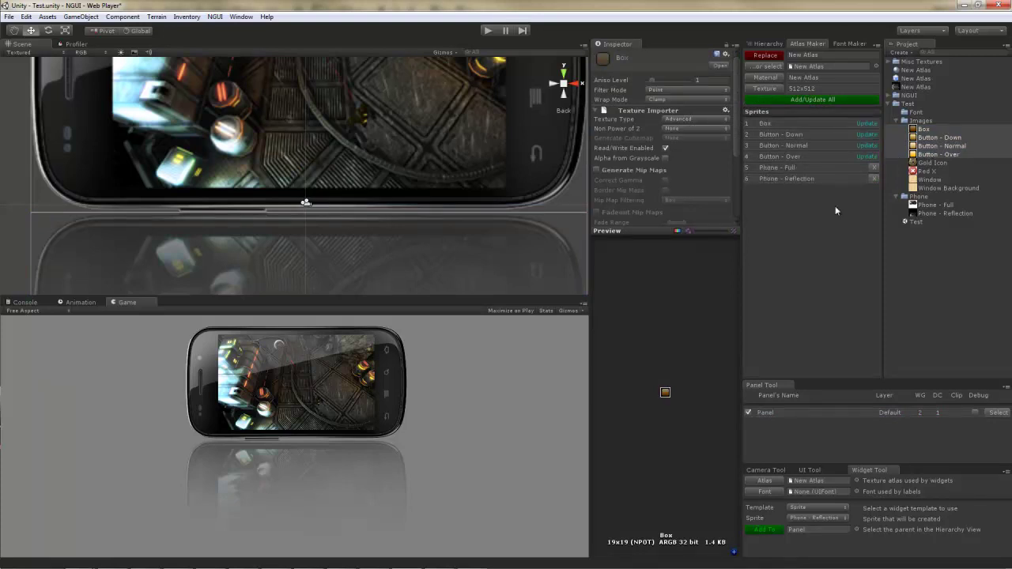
pyautogui.click(926, 171)
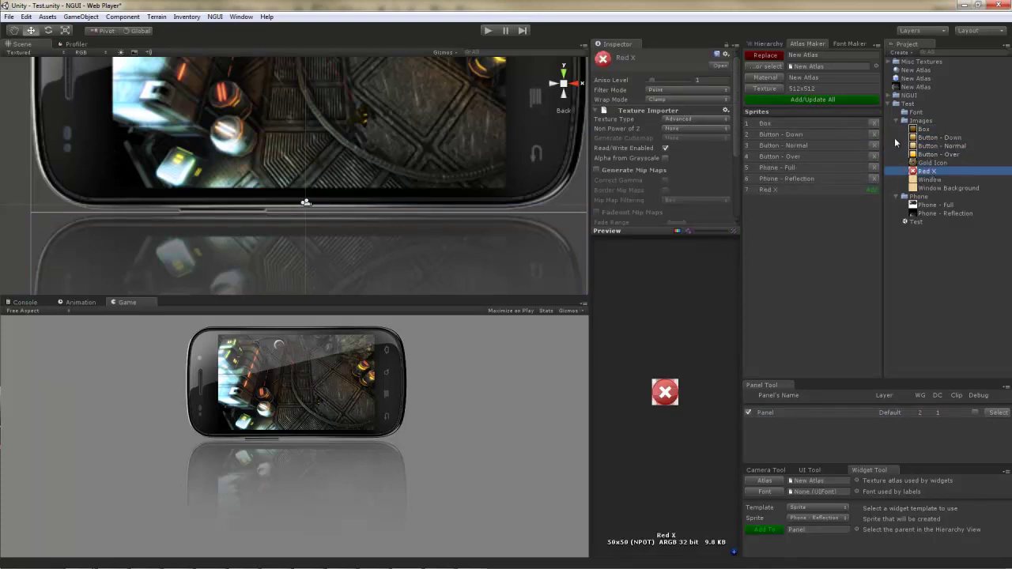
pyautogui.click(833, 100)
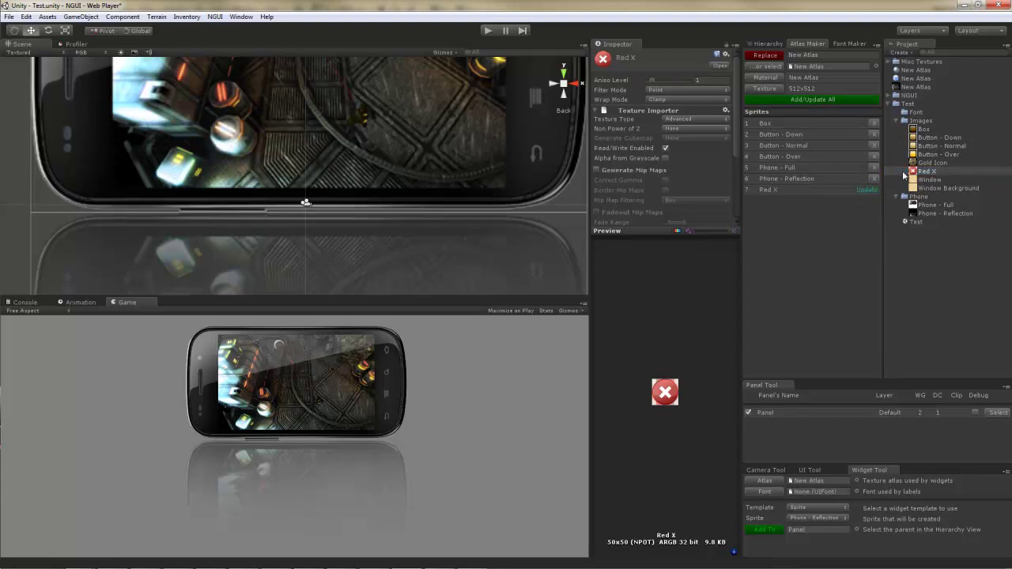
# - Add Gold Icon to the atlas, view the texture, then remove Gold Icon again
pyautogui.click(929, 163)
pyautogui.click(821, 101)
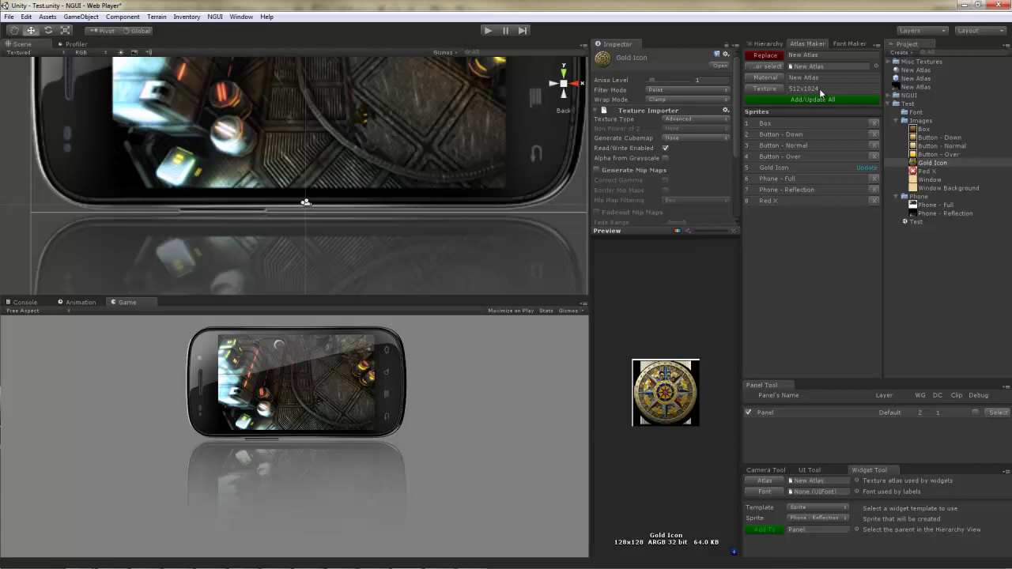
pyautogui.click(774, 89)
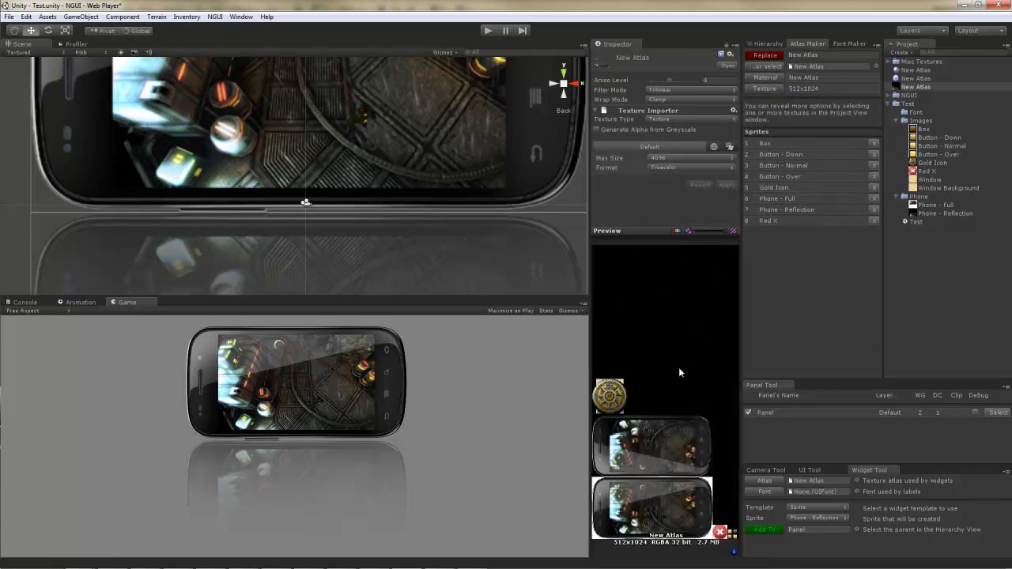
pyautogui.click(874, 189)
pyautogui.click(870, 189)
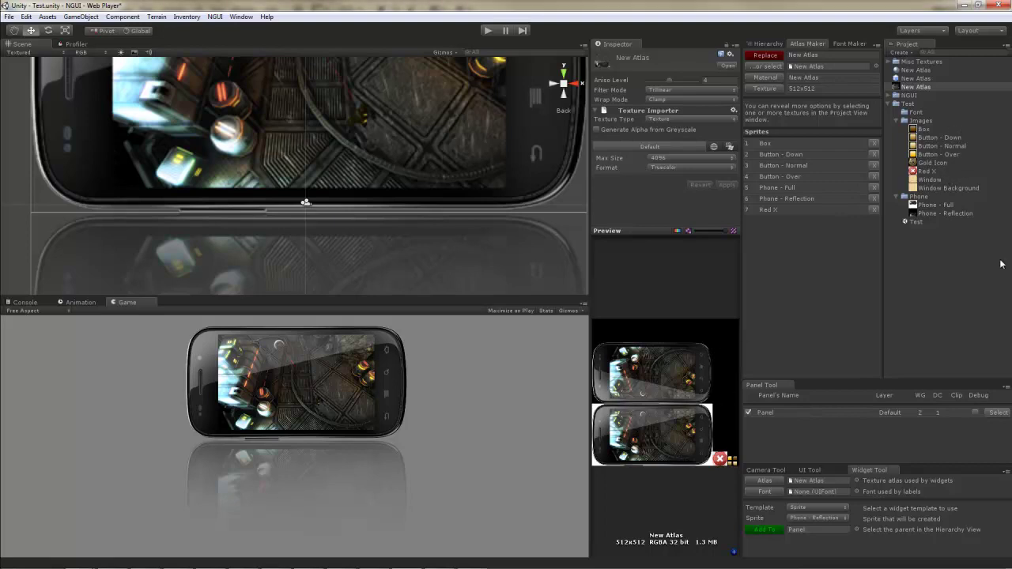
# - Delete the Phone - Full and Phone - Reflection source images from the project
pyautogui.click(935, 206)
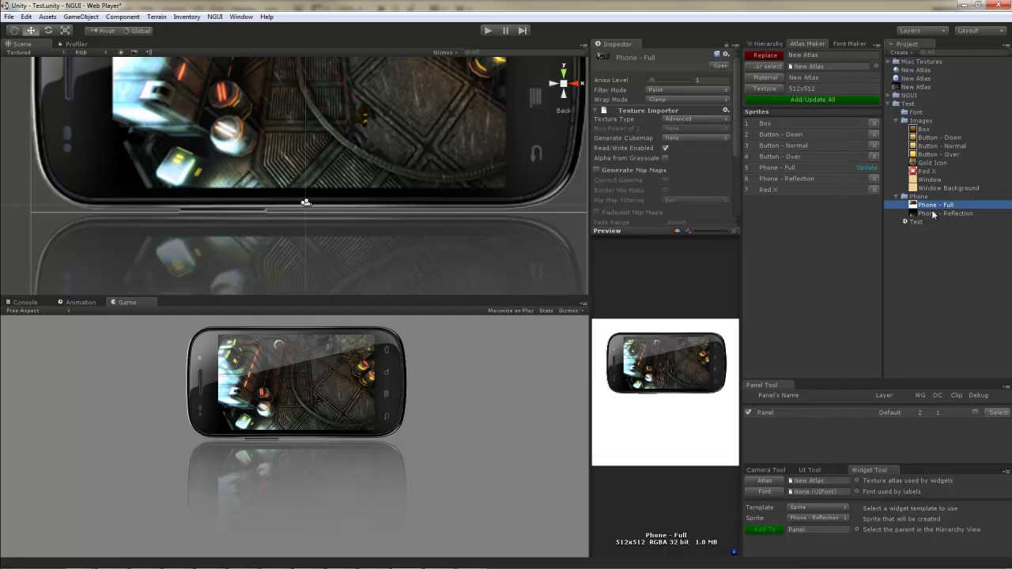
pyautogui.keyDown('shift'); pyautogui.click(935, 215); pyautogui.keyUp('shift')
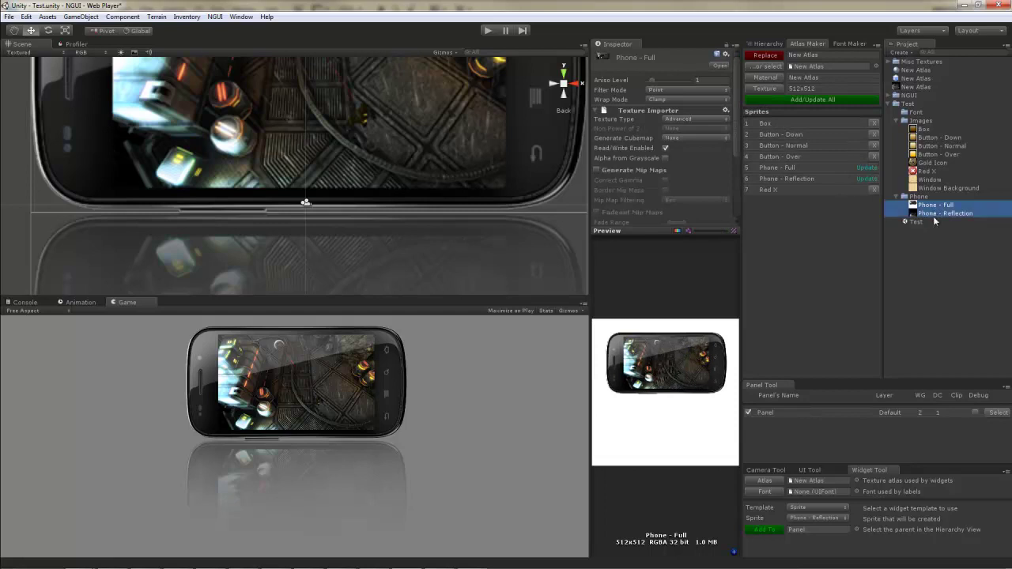
pyautogui.press('Delete')
pyautogui.click(507, 306)
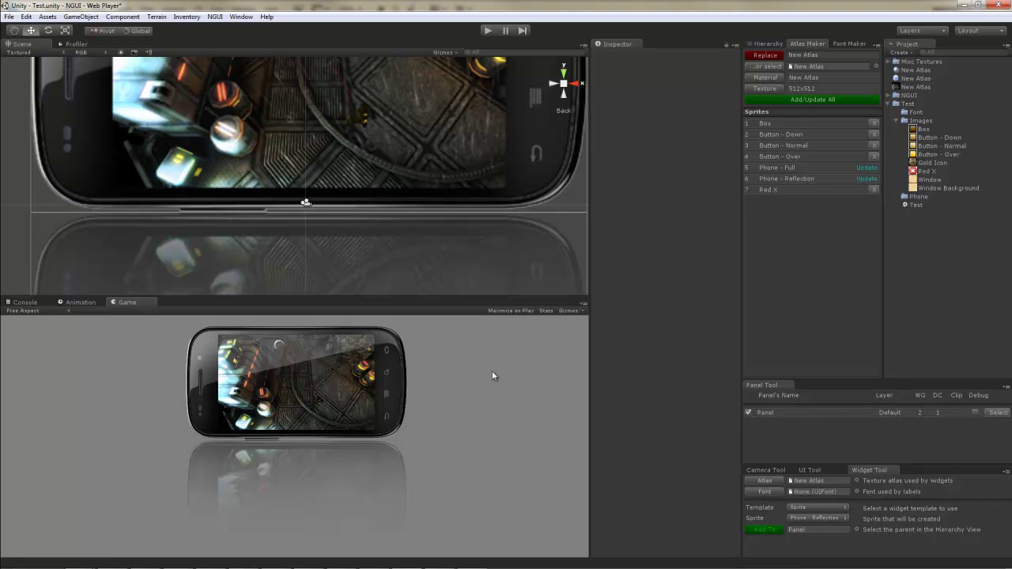
# - Pack every image from Box through Window Background into the atlas, growing it to 1024x512
pyautogui.click(767, 90)
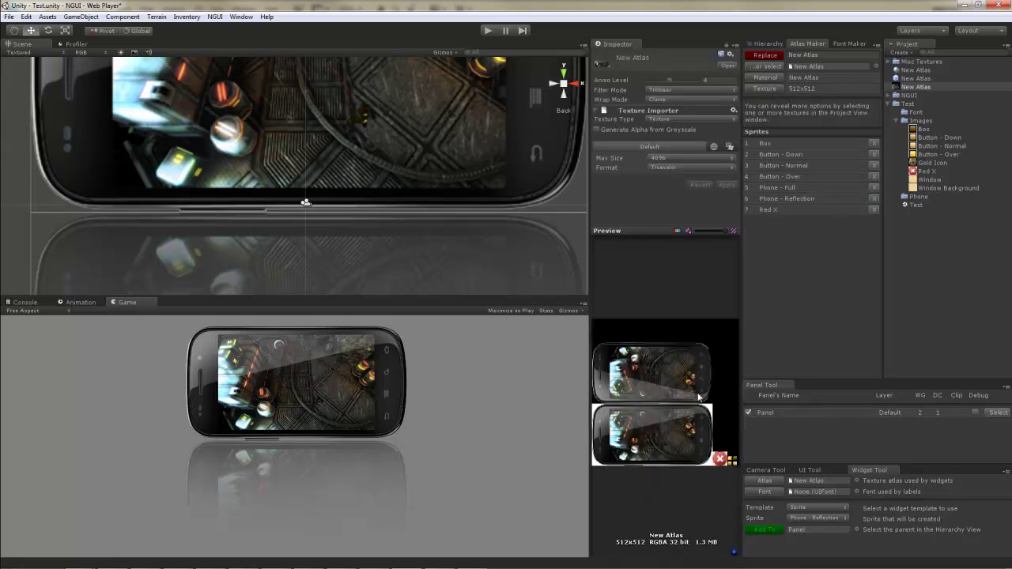
pyautogui.click(934, 188)
pyautogui.keyDown('shift'); pyautogui.click(930, 131); pyautogui.keyUp('shift')
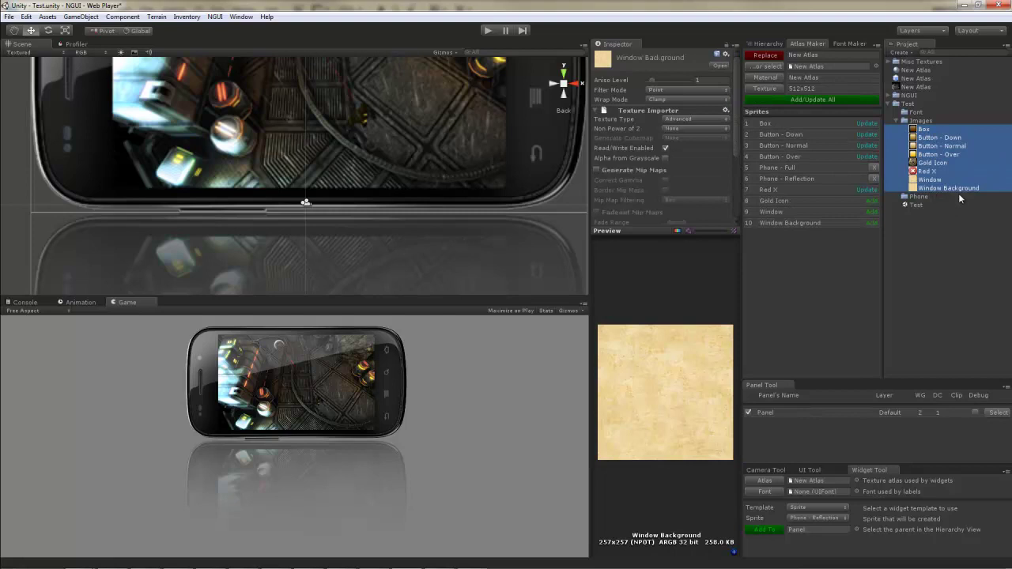
pyautogui.click(824, 99)
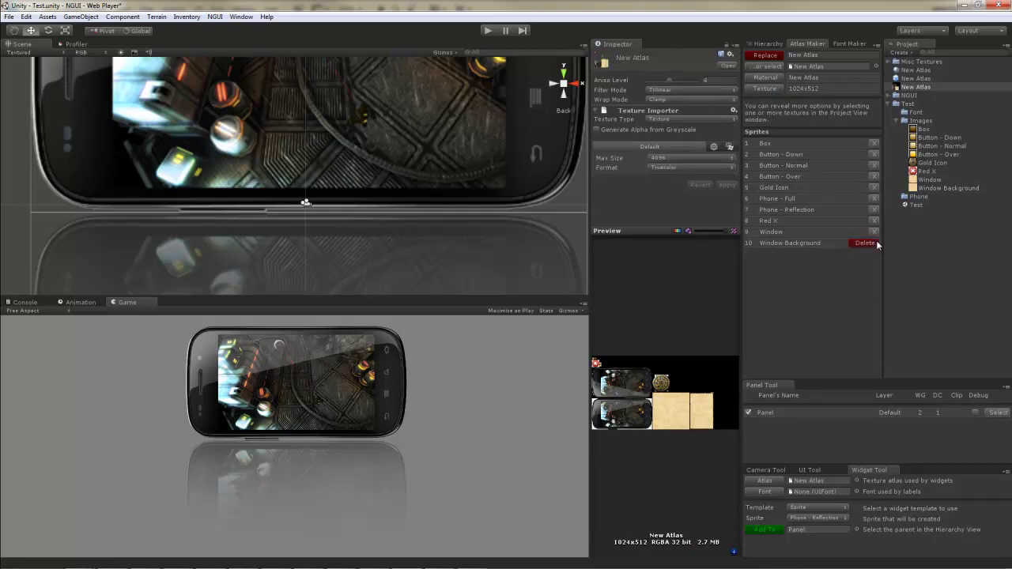
# - Remove the Window Background, Window and Gold Icon sprites from New Atlas, shrinking it to 512x512
pyautogui.click(868, 243)
pyautogui.click(876, 242)
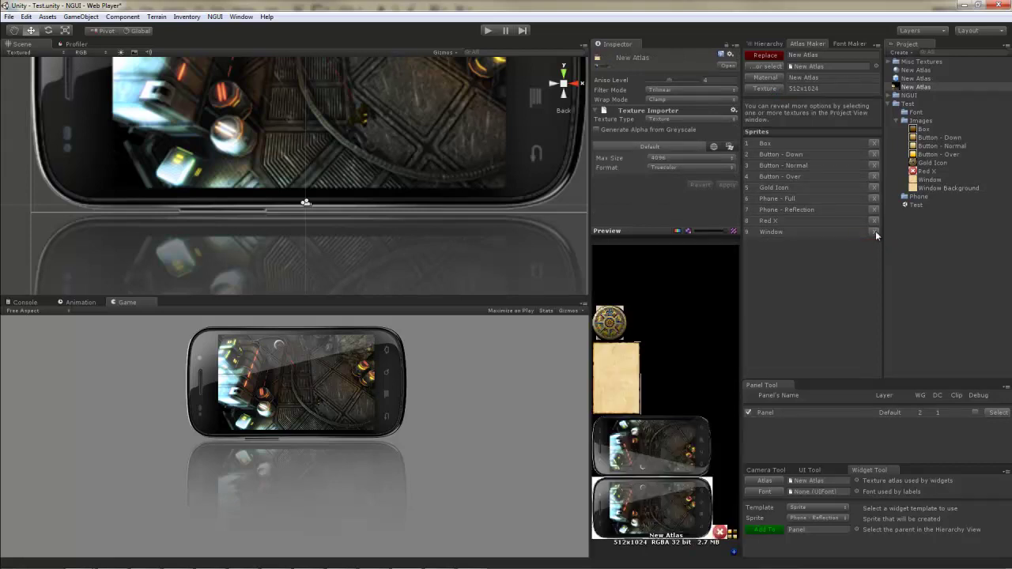
pyautogui.click(874, 232)
pyautogui.click(877, 234)
pyautogui.click(873, 188)
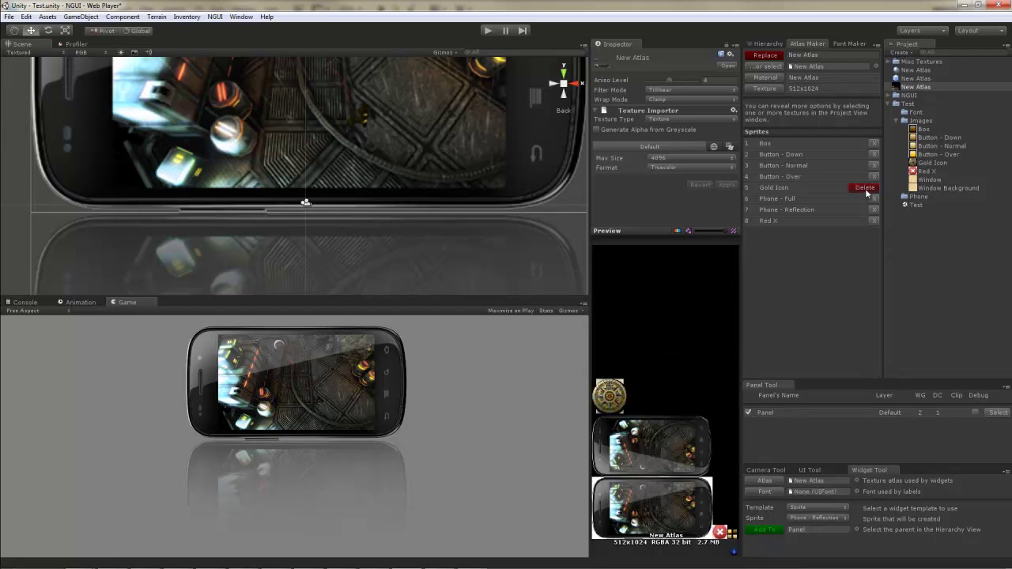
pyautogui.click(866, 190)
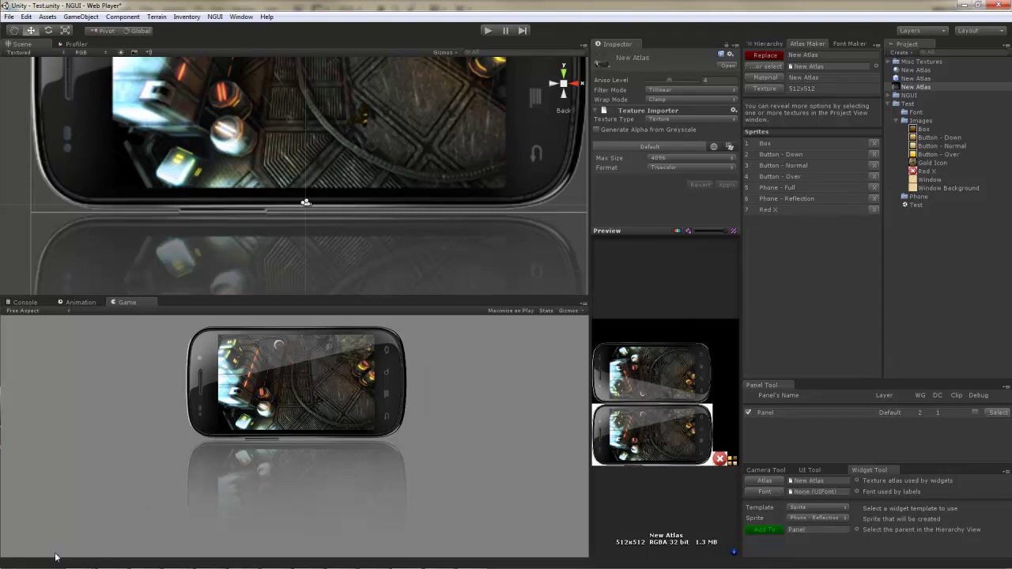
# - Launch BMFont and include the Latin + Latin Supplement character set
pyautogui.click(16, 562)
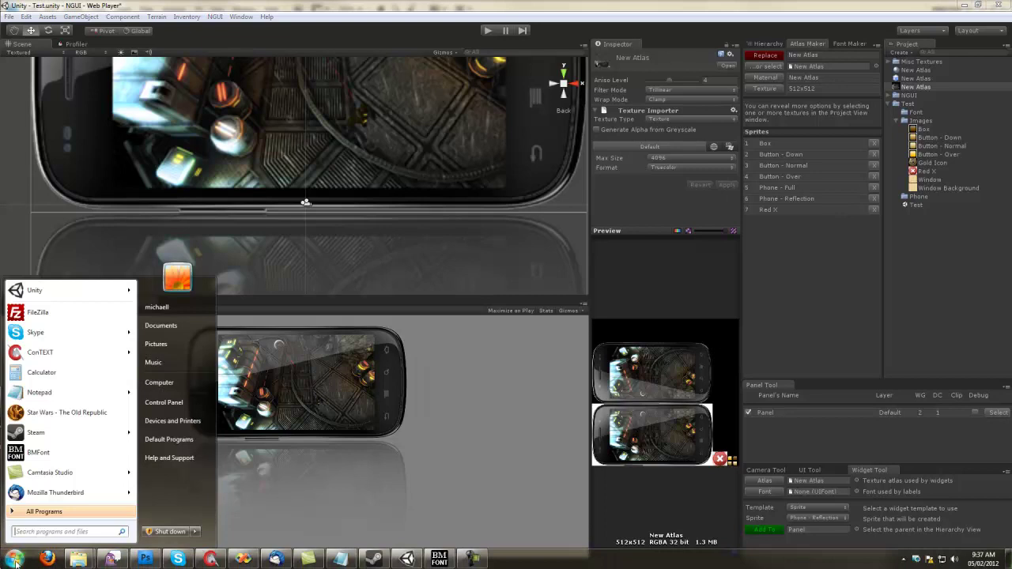
pyautogui.click(61, 454)
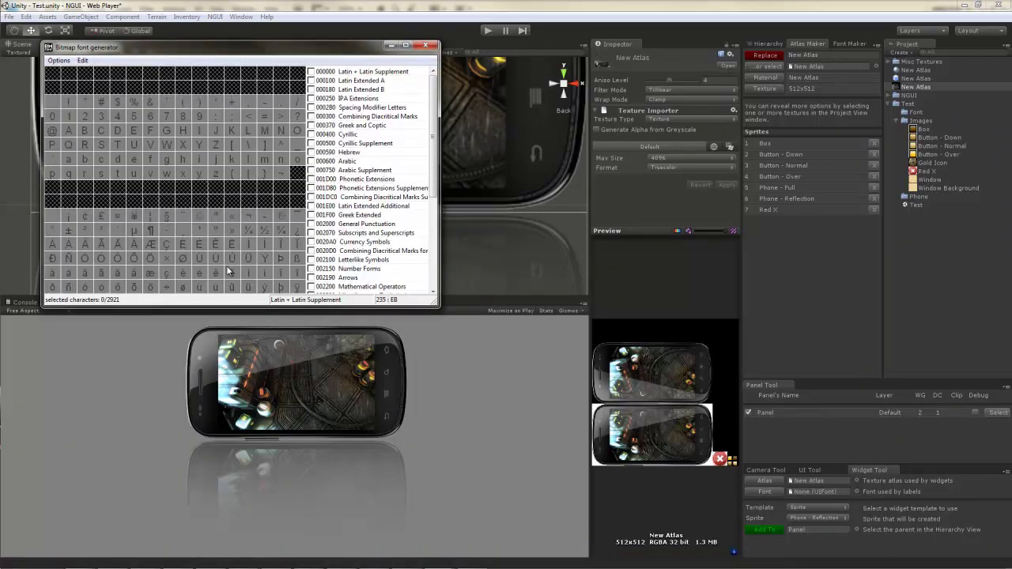
pyautogui.click(311, 71)
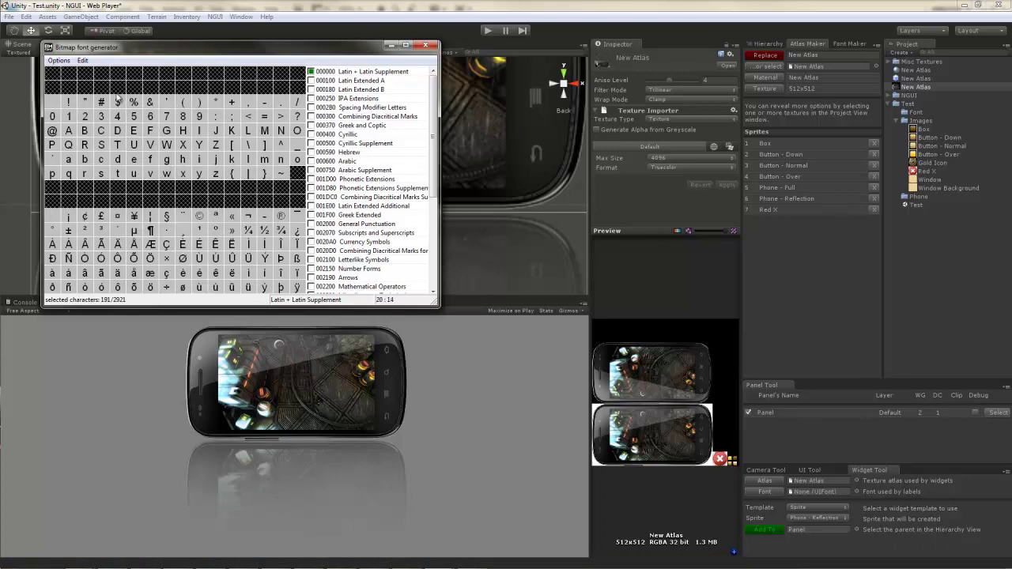
# - Set BMFont export options to the White text with alpha preset at 32-bit depth
pyautogui.click(58, 60)
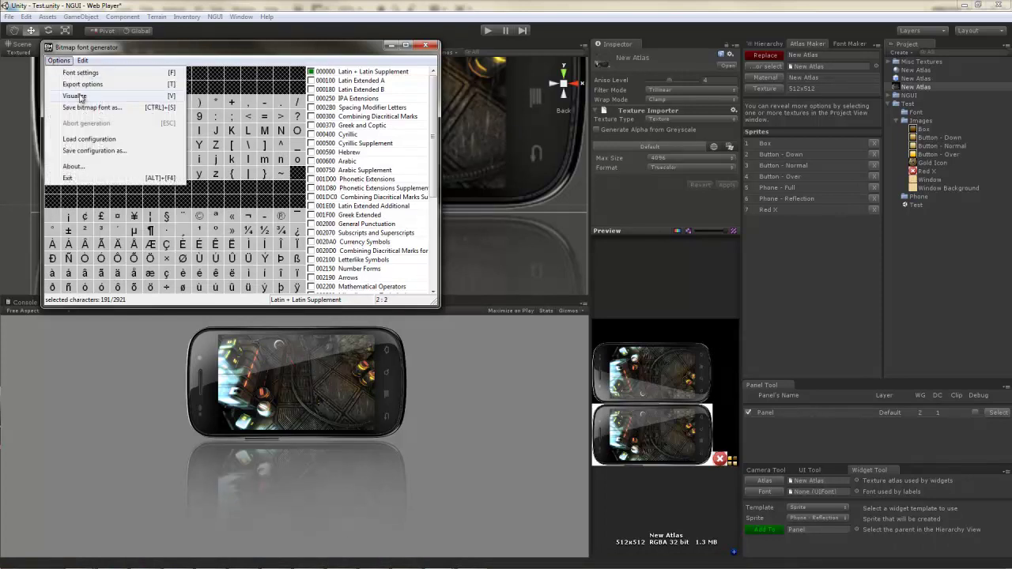
pyautogui.click(81, 84)
pyautogui.click(121, 269)
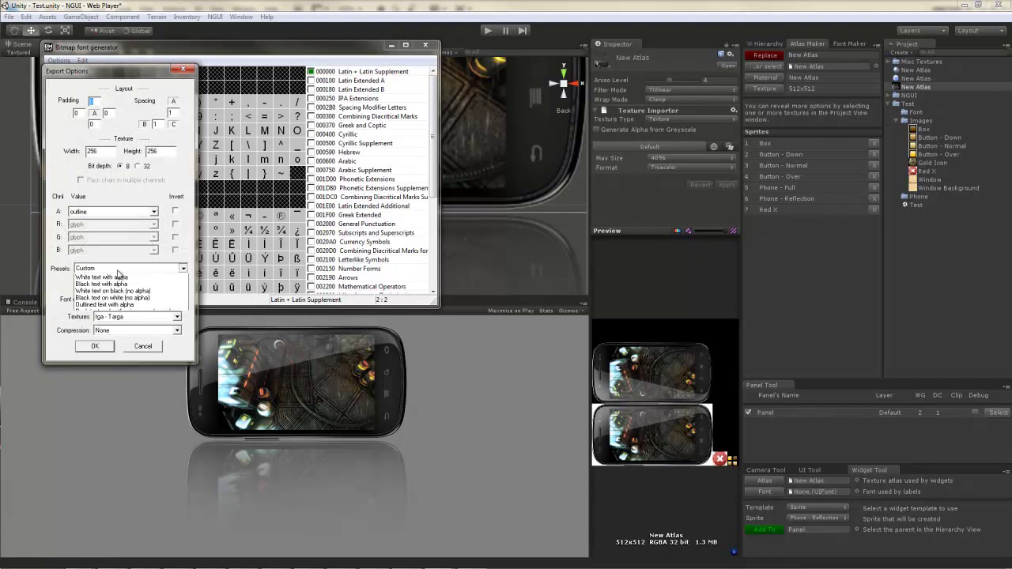
pyautogui.click(124, 285)
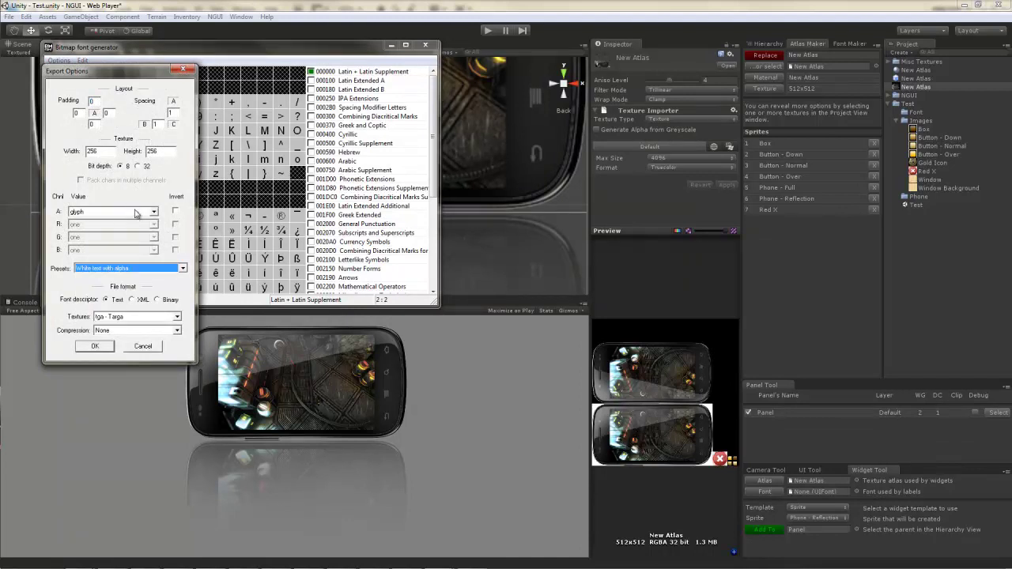
pyautogui.click(138, 166)
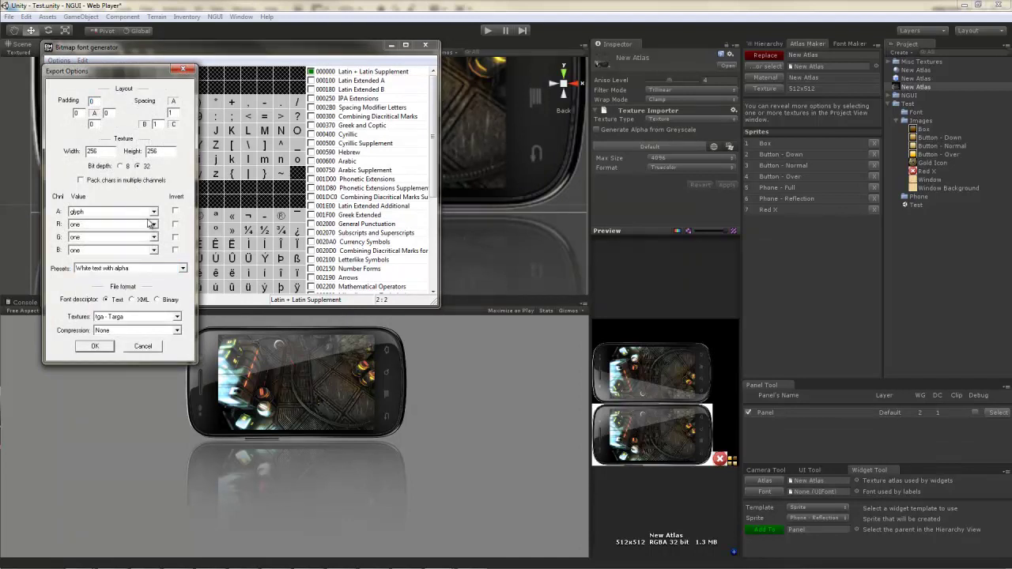
pyautogui.click(95, 346)
# - Save the bitmap font as 'New Font' in Assets/Test/Font
pyautogui.click(59, 60)
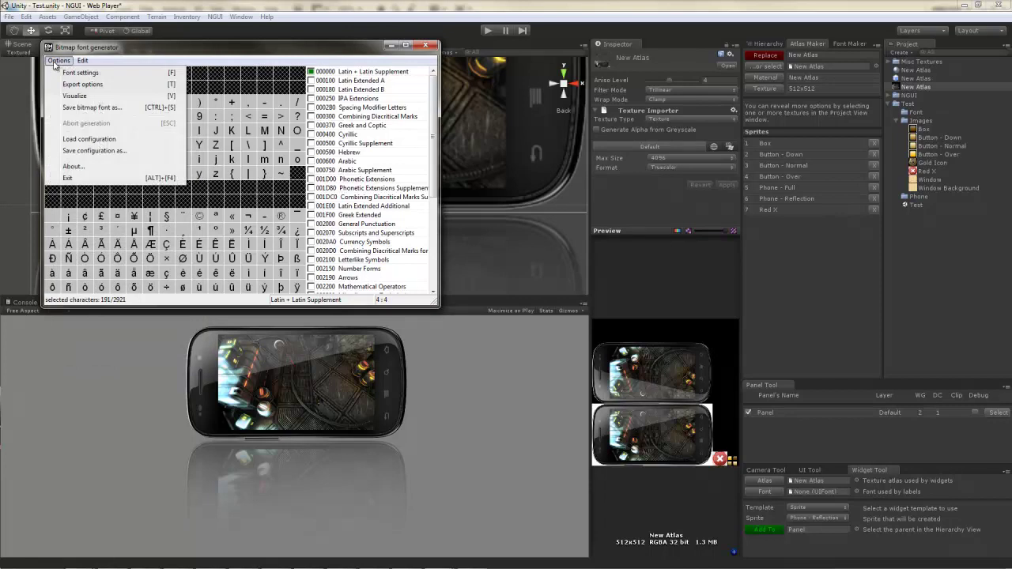
pyautogui.click(87, 108)
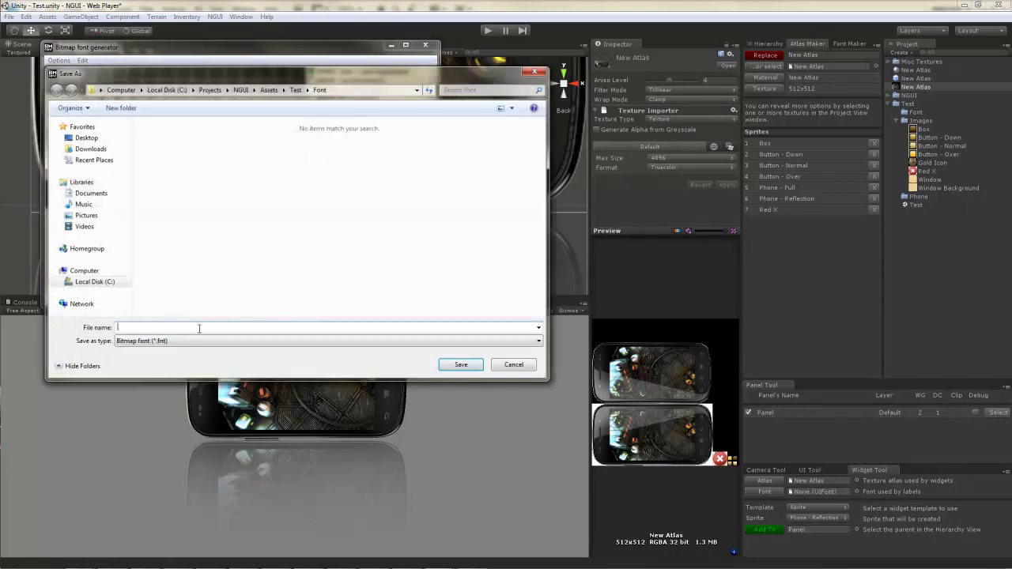
pyautogui.write('New Font')
pyautogui.press('Return')
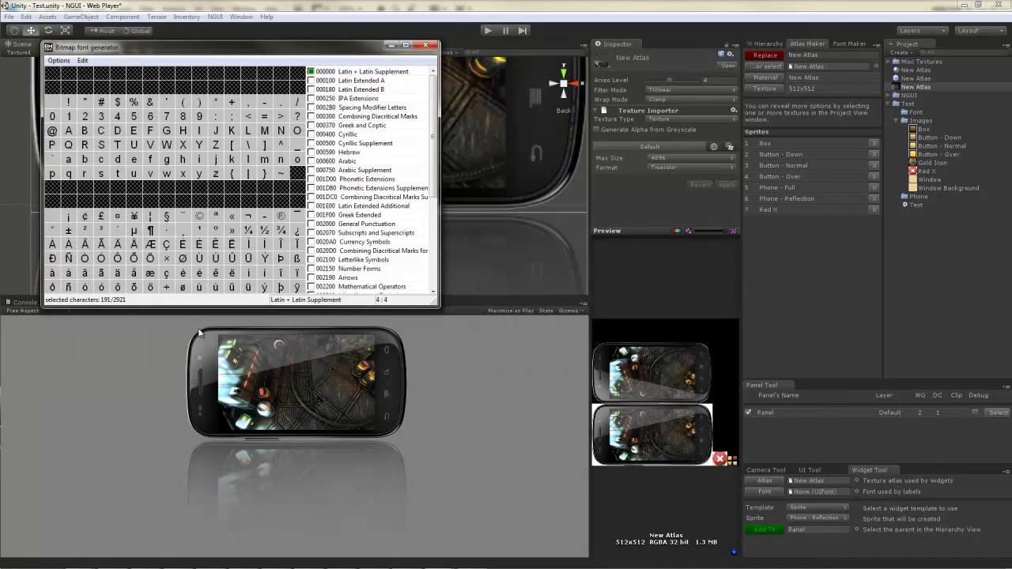
# - Back in Unity, reveal the New Font asset's folder in Explorer
pyautogui.click(732, 14)
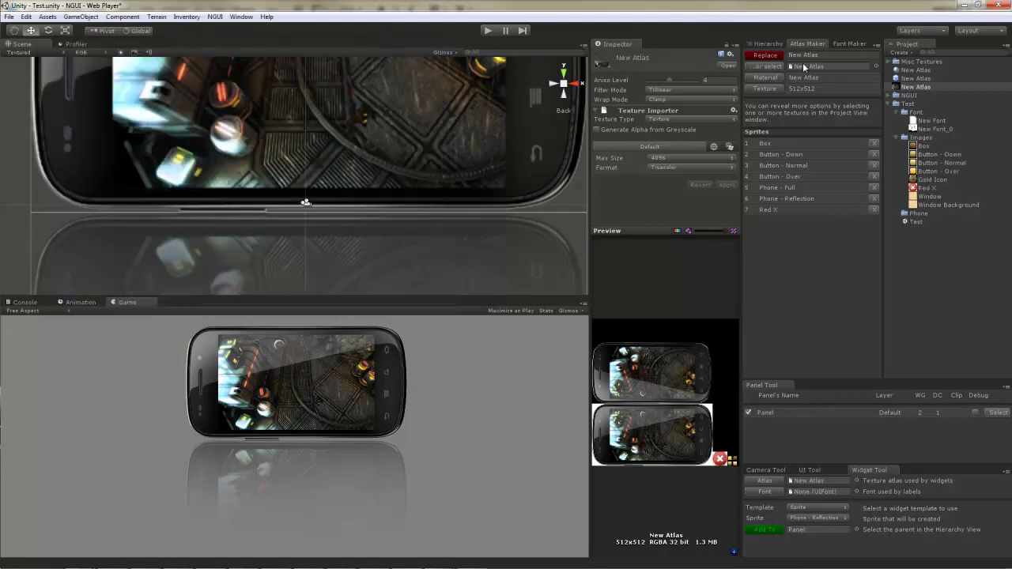
pyautogui.rightClick(933, 121)
pyautogui.click(938, 135)
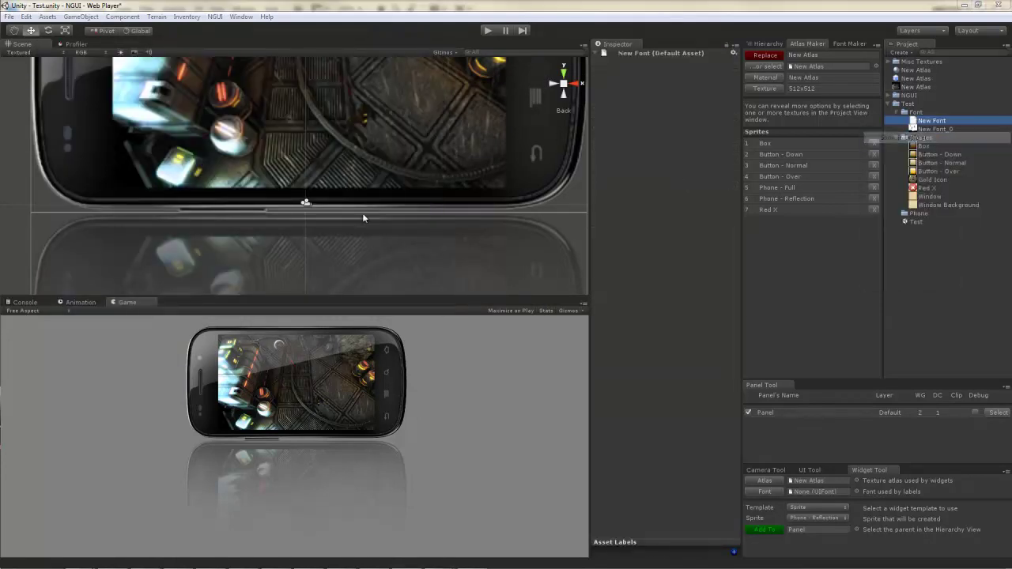
# - Rename New Font.fnt to New Font.txt, accepting the extension change
pyautogui.click(352, 267)
pyautogui.click(355, 267)
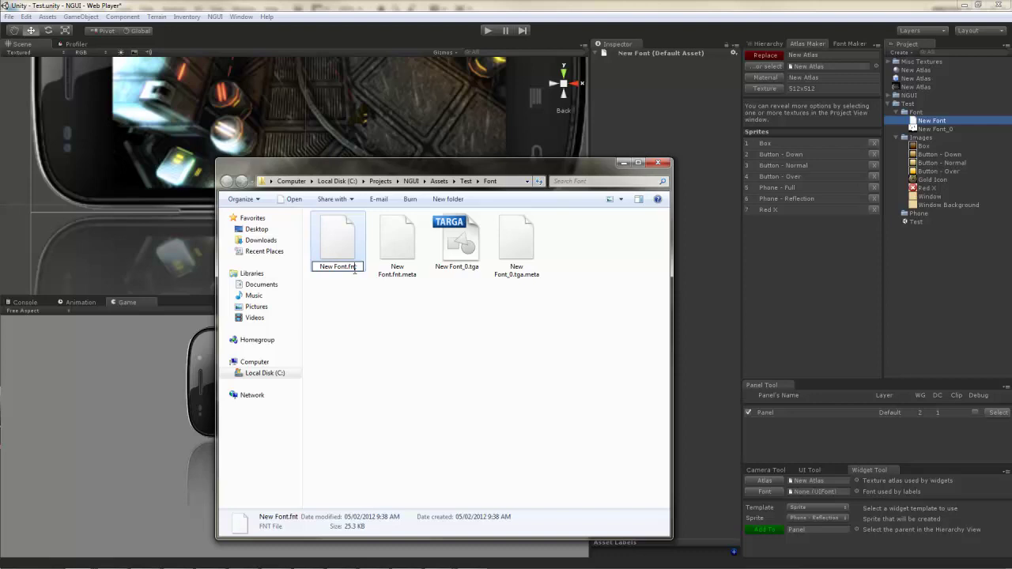
pyautogui.press('BackSpace')
pyautogui.press('BackSpace')
pyautogui.press('BackSpace')
pyautogui.write('txt')
pyautogui.press('Return')
pyautogui.press('Return')
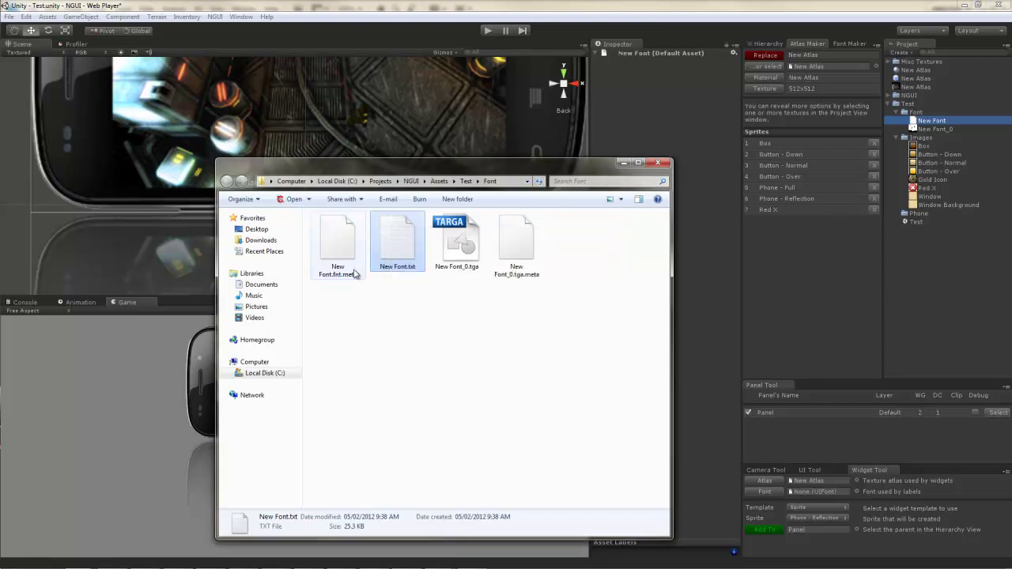
pyautogui.click(588, 22)
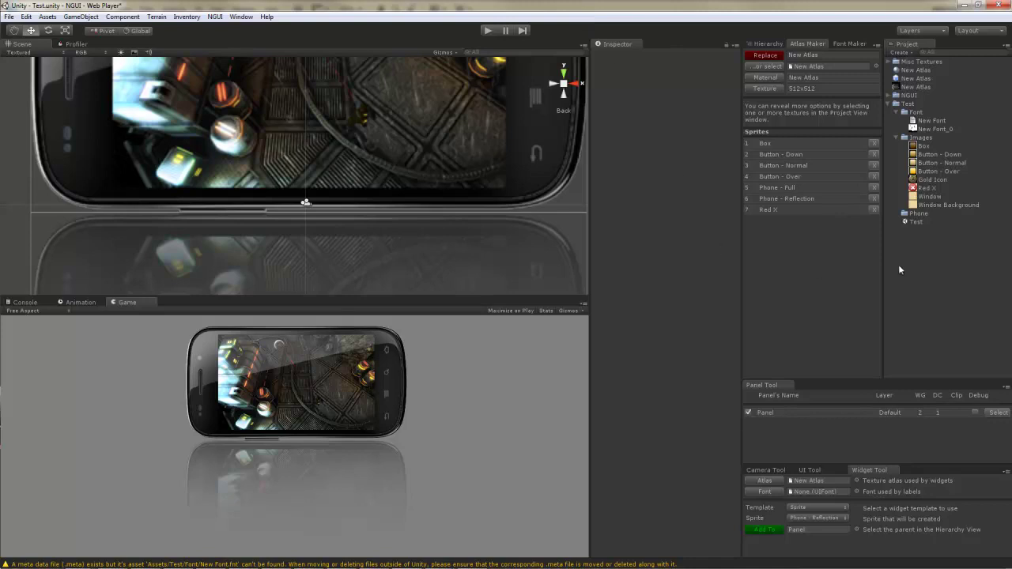
# - Use Font Maker to build New Font into New Atlas from New Font data and the New Font_0 texture
pyautogui.click(932, 121)
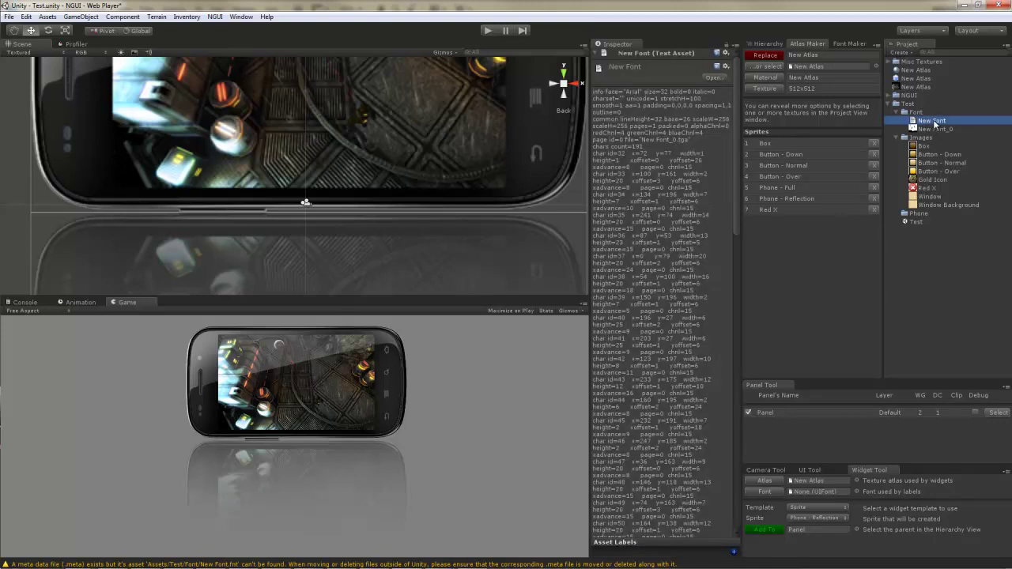
pyautogui.click(929, 128)
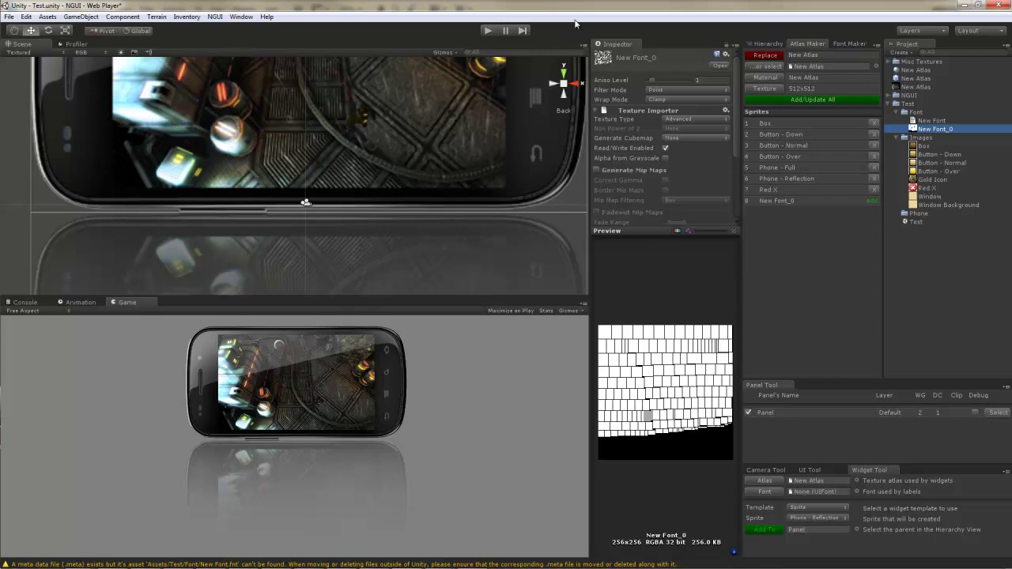
pyautogui.click(215, 17)
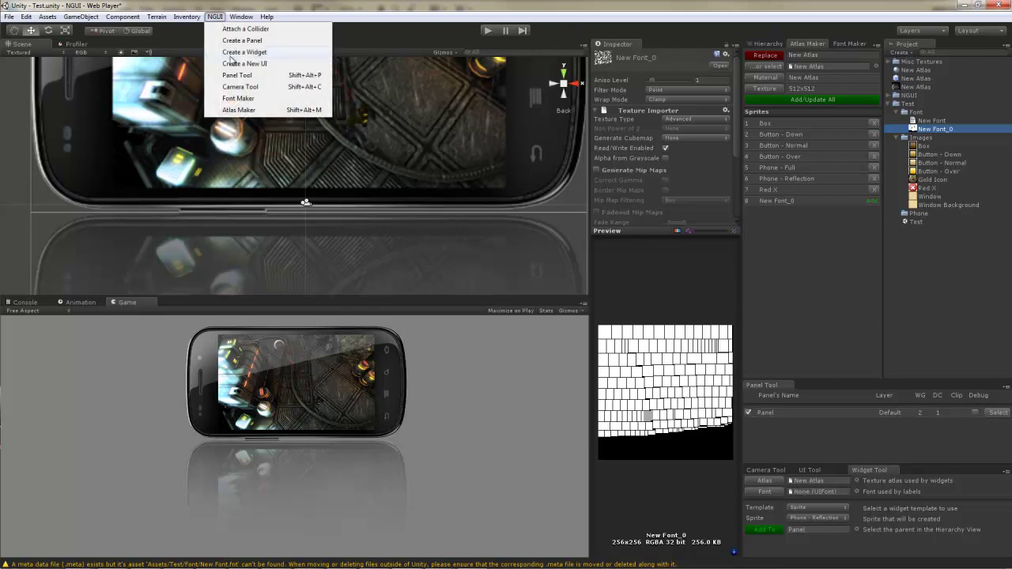
pyautogui.click(238, 98)
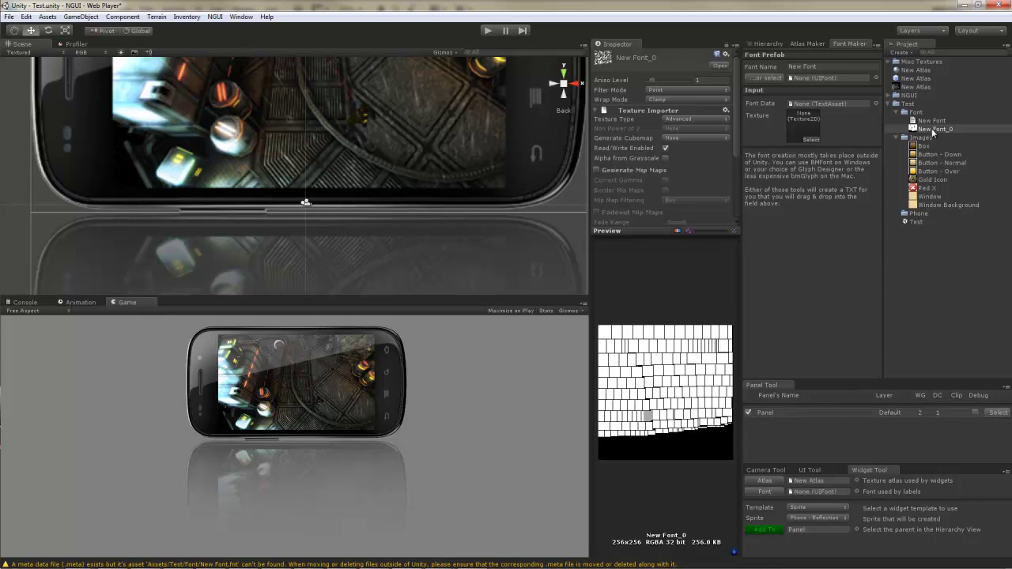
pyautogui.moveTo(931, 128); pyautogui.dragTo(803, 126)
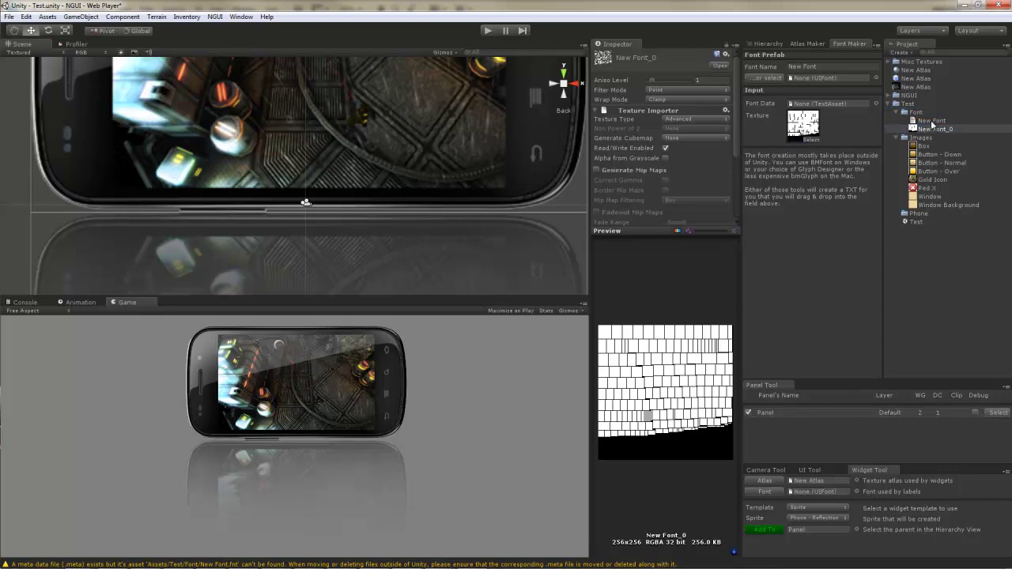
pyautogui.moveTo(931, 120); pyautogui.dragTo(842, 105)
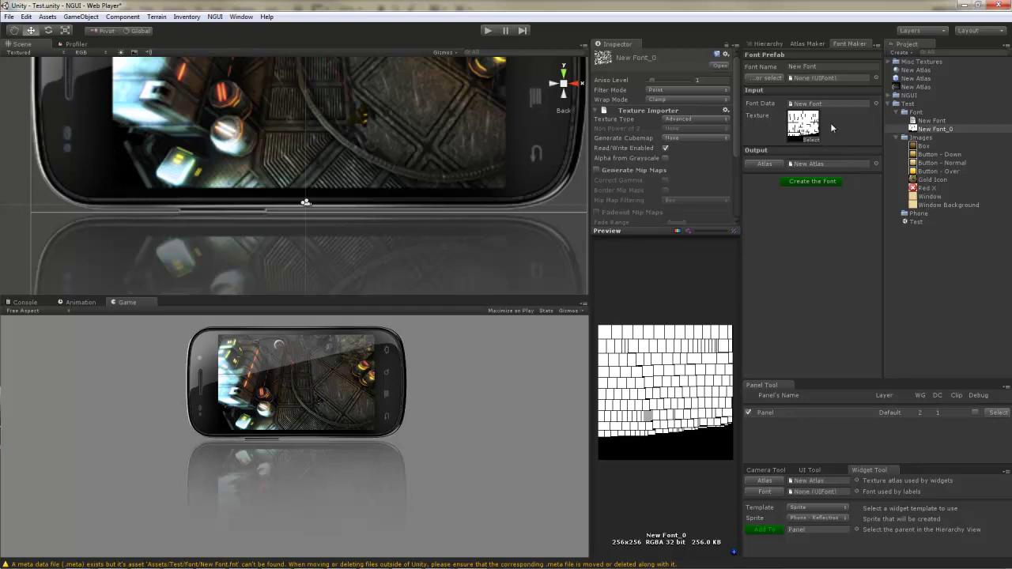
pyautogui.click(822, 182)
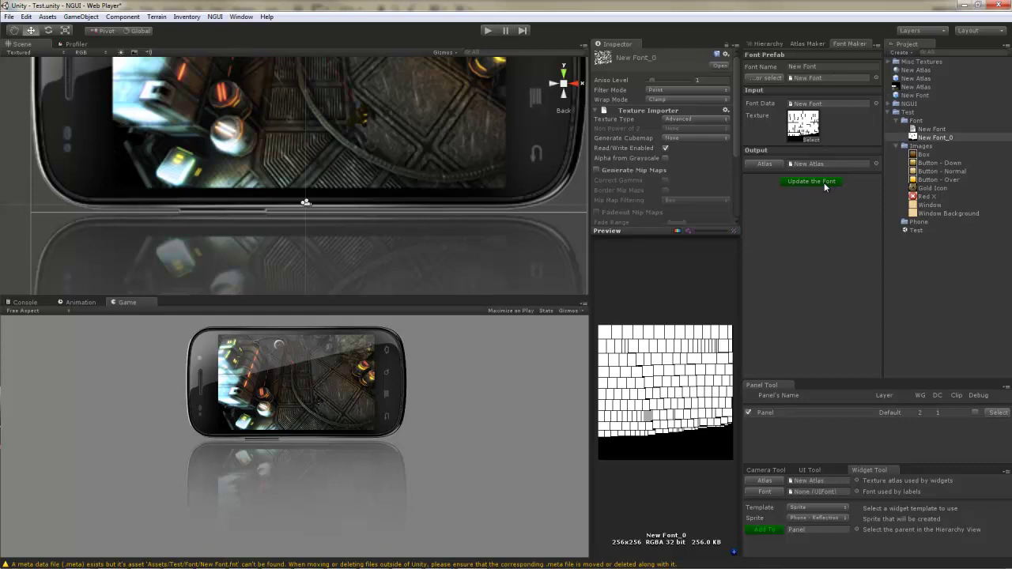
# - Check the 512x1024 New Atlas holding the glyph sheet, then make New Font the label font
pyautogui.click(808, 44)
pyautogui.click(765, 88)
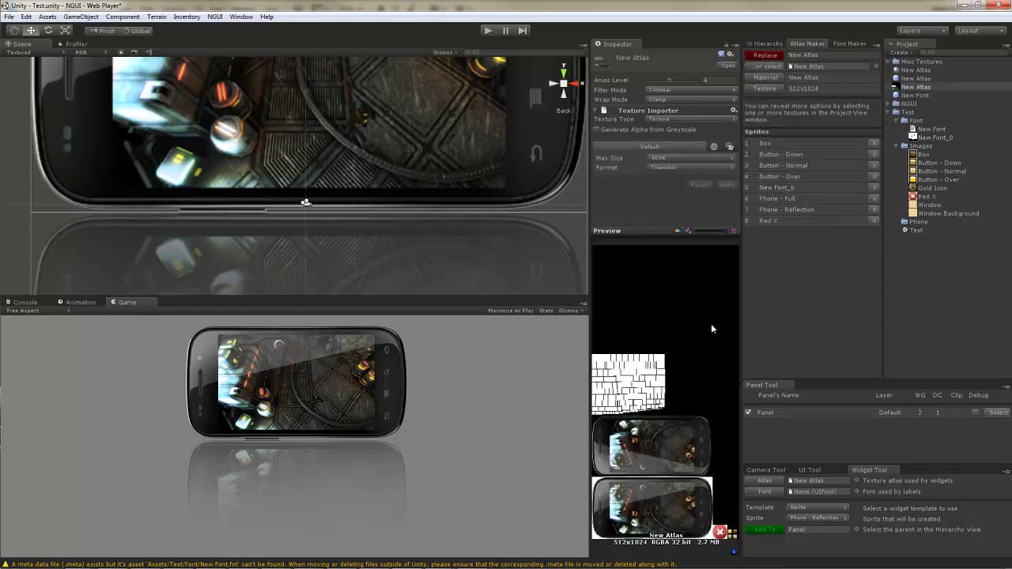
pyautogui.click(678, 232)
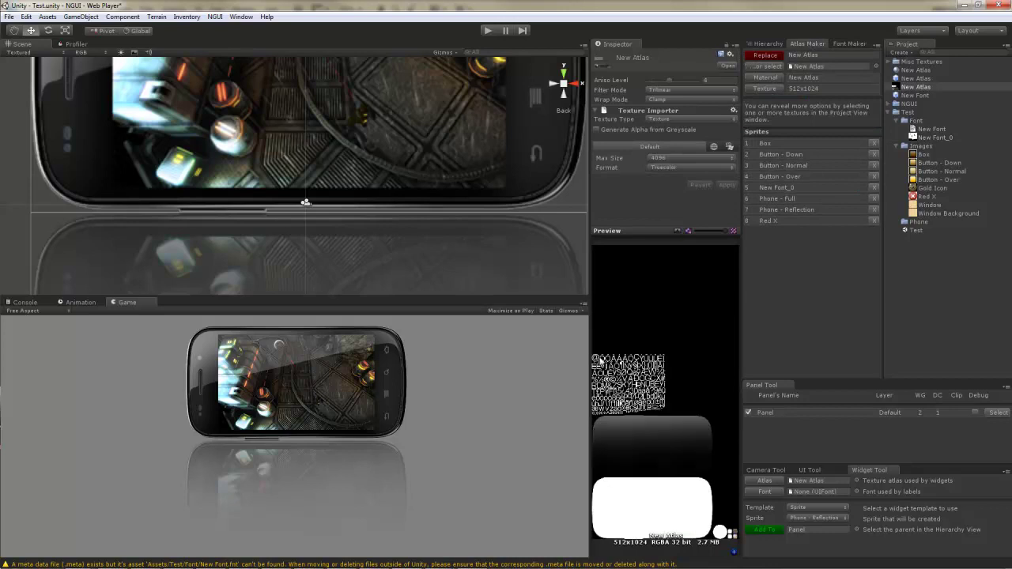
pyautogui.click(677, 231)
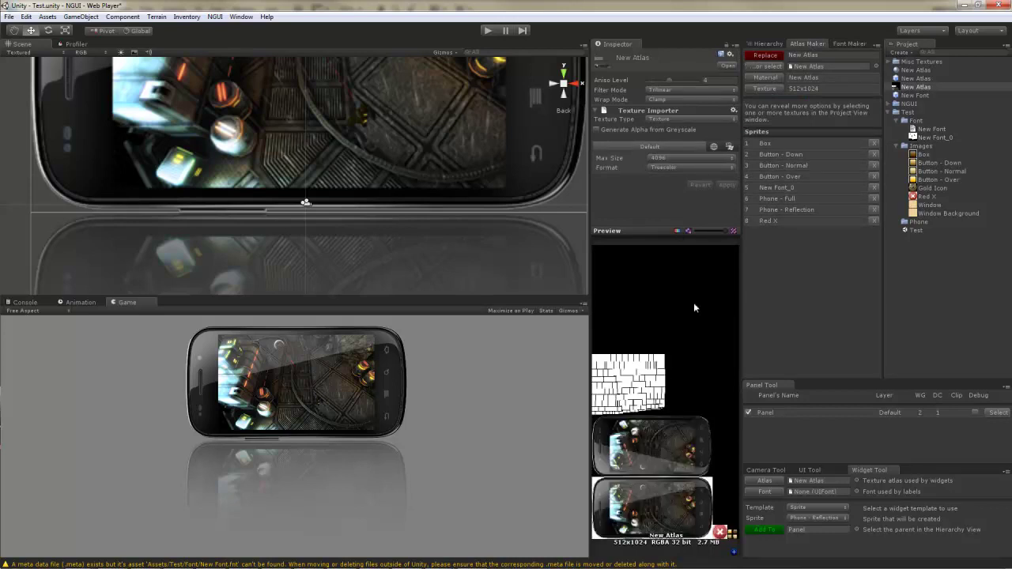
pyautogui.click(768, 493)
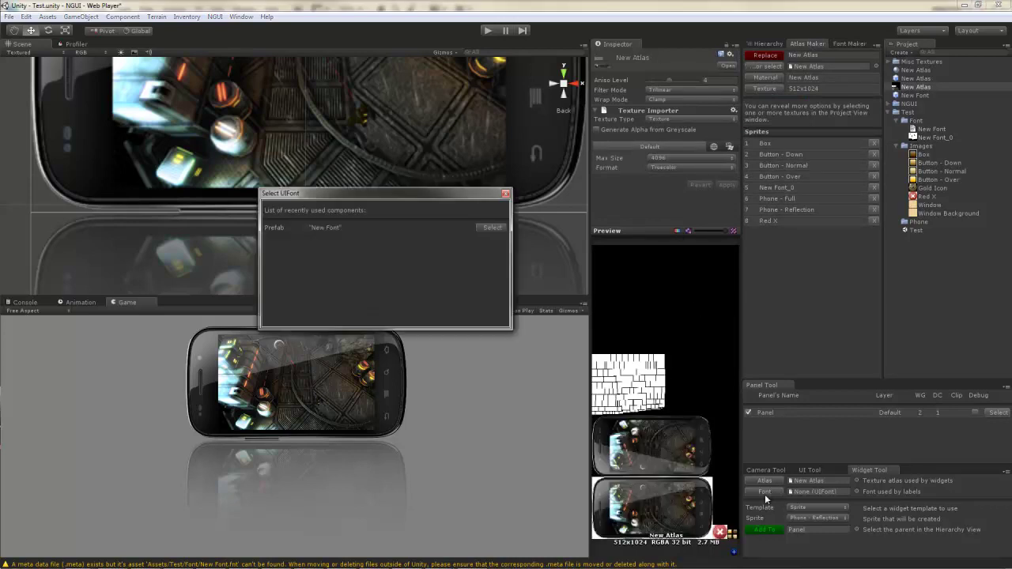
pyautogui.click(496, 231)
# - Add a label at Y -45 below the phone reading 'Thanks for watching!'
pyautogui.click(817, 507)
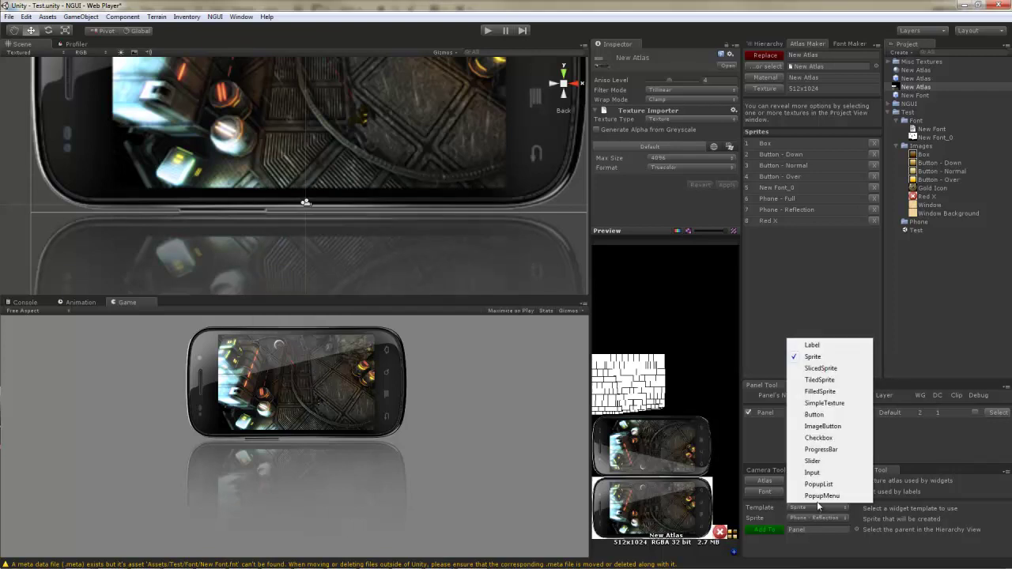
pyautogui.click(812, 346)
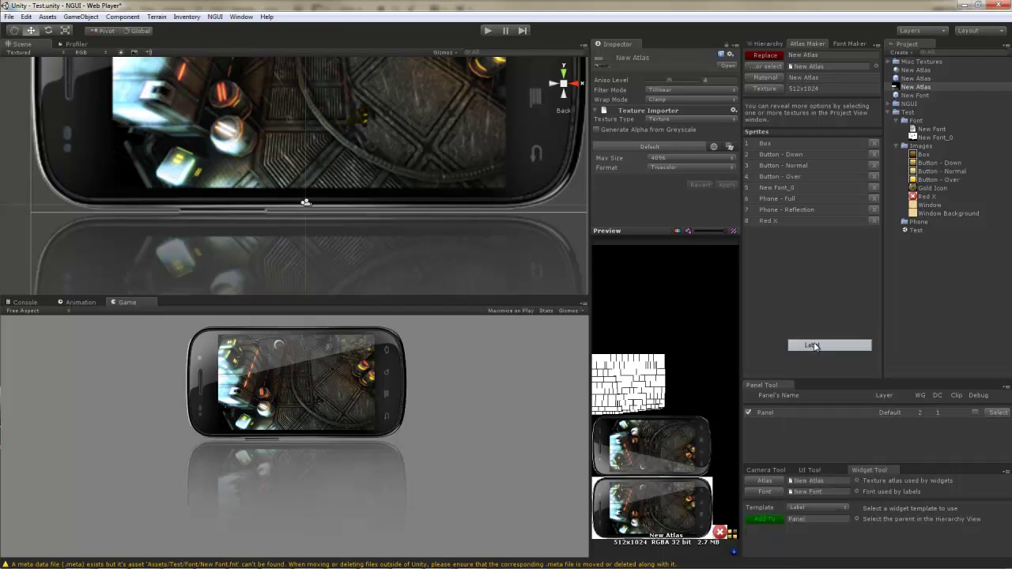
pyautogui.click(764, 519)
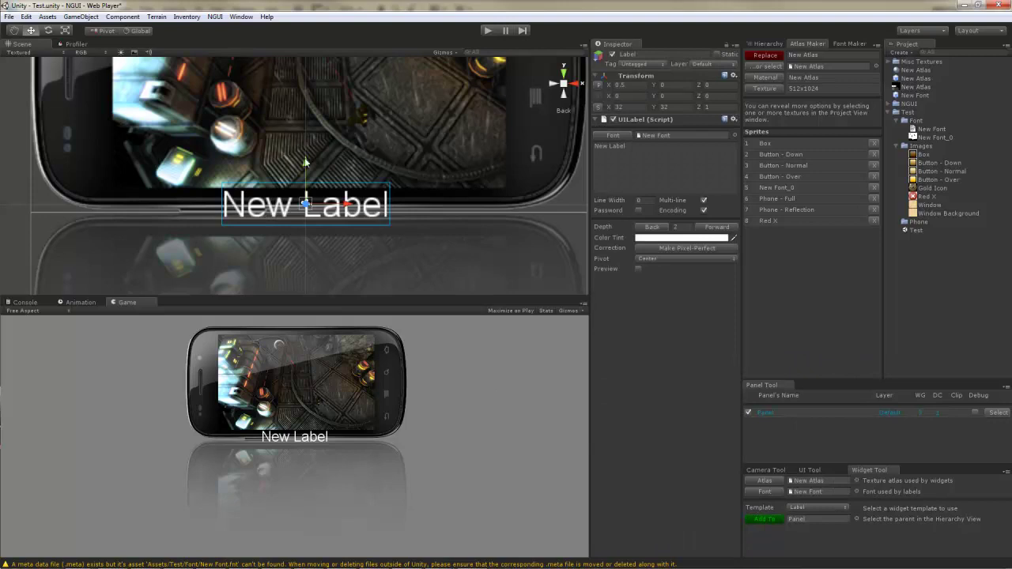
pyautogui.moveTo(305, 165); pyautogui.dragTo(307, 224)
pyautogui.click(685, 147)
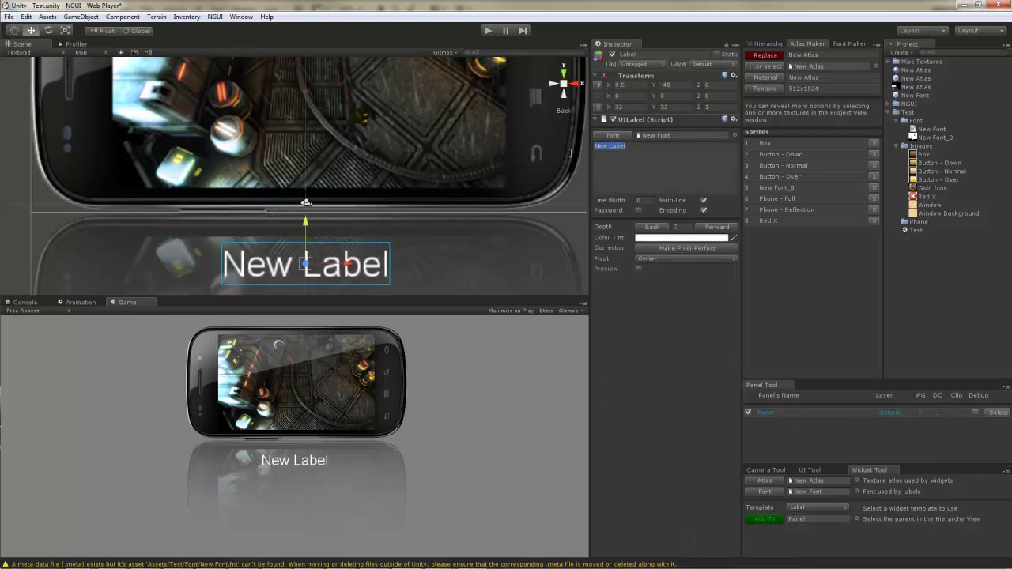
pyautogui.write('Thanks for watching!')
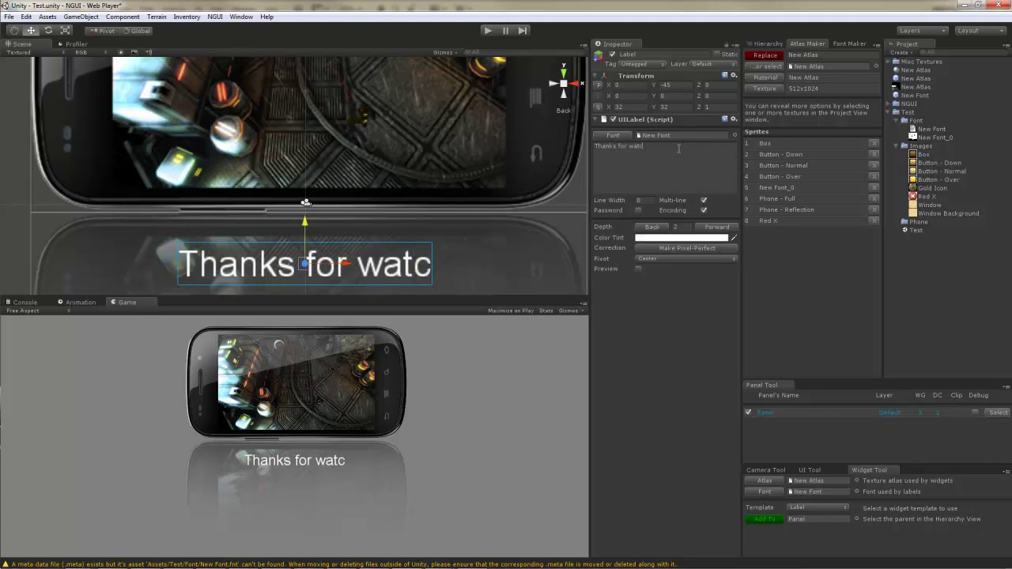